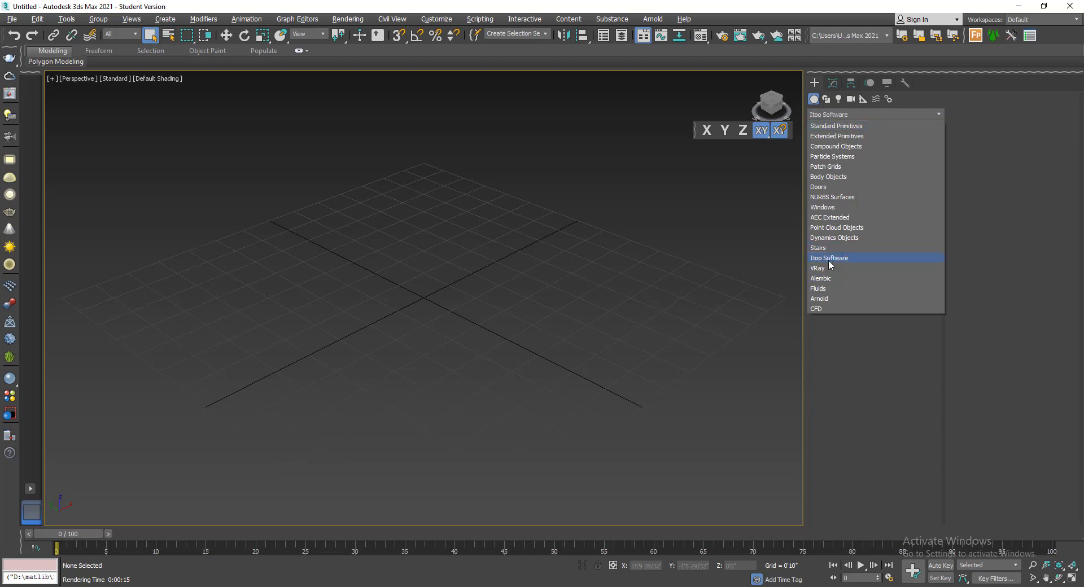
# Create a plane from the Standard Primitives, drawn large enough to cover the whole home grid
pyautogui.click(830, 100)
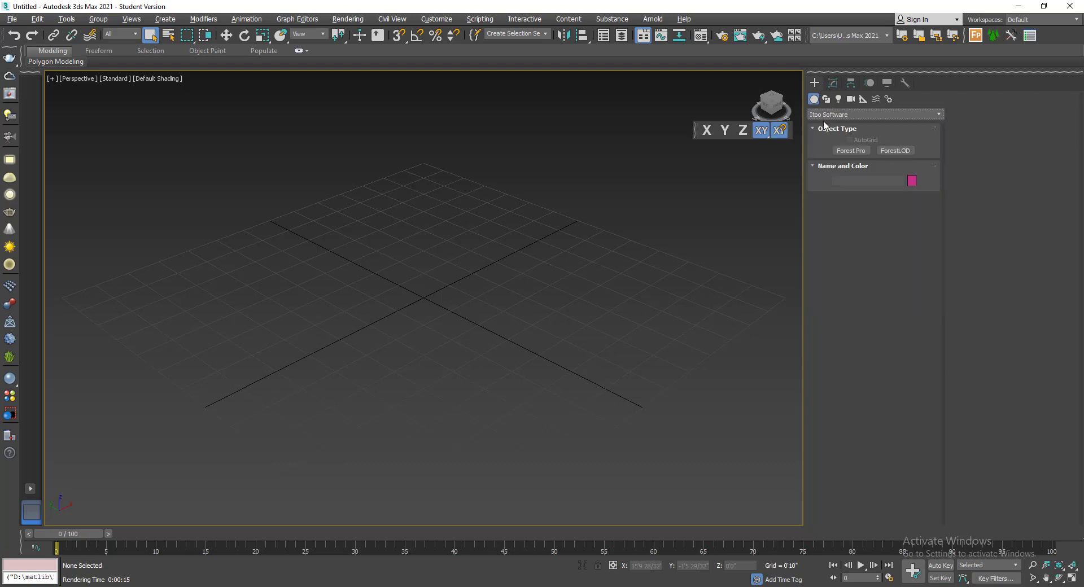
pyautogui.click(818, 115)
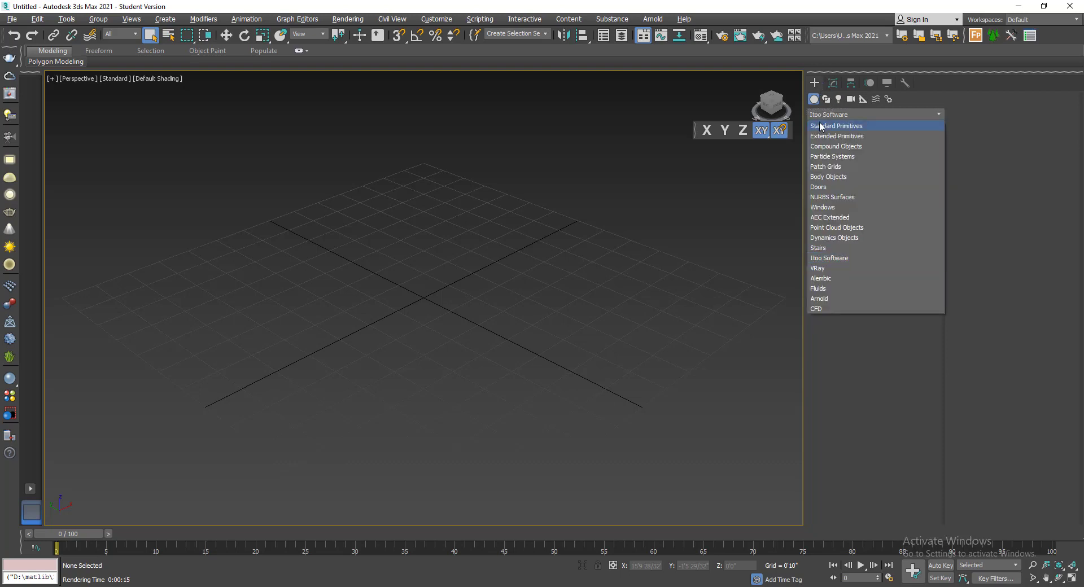
pyautogui.click(822, 125)
pyautogui.click(895, 199)
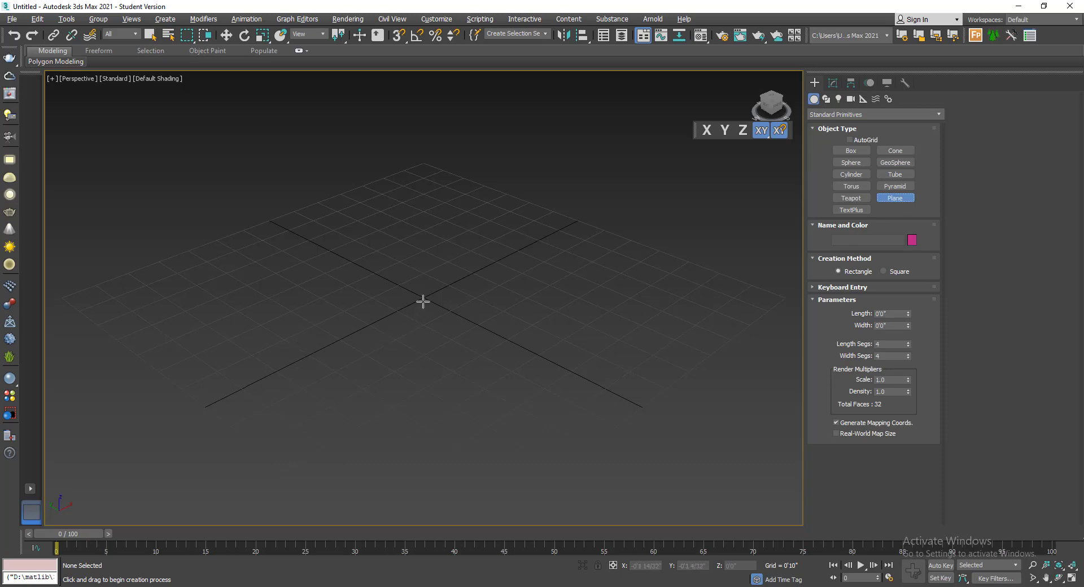
pyautogui.moveTo(423, 301)
pyautogui.mouseDown()
pyautogui.moveTo(563, 447)
pyautogui.moveTo(612, 474)
pyautogui.mouseUp()
pyautogui.rightClick(575, 389)
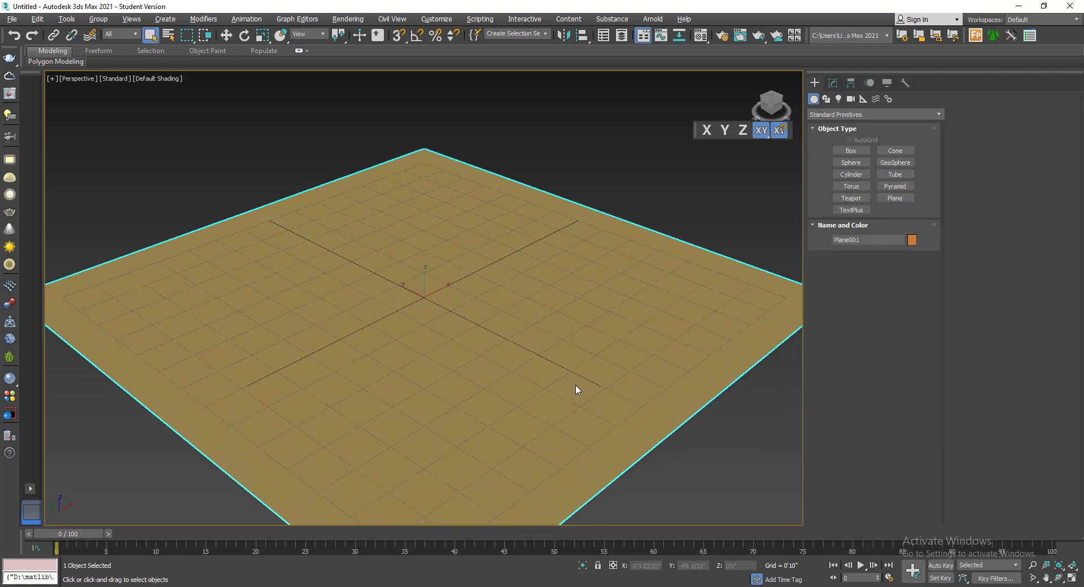
# Create an Itoo Software Forest Pro object in Generate mode, using the plane as its scattering surface
pyautogui.click(854, 115)
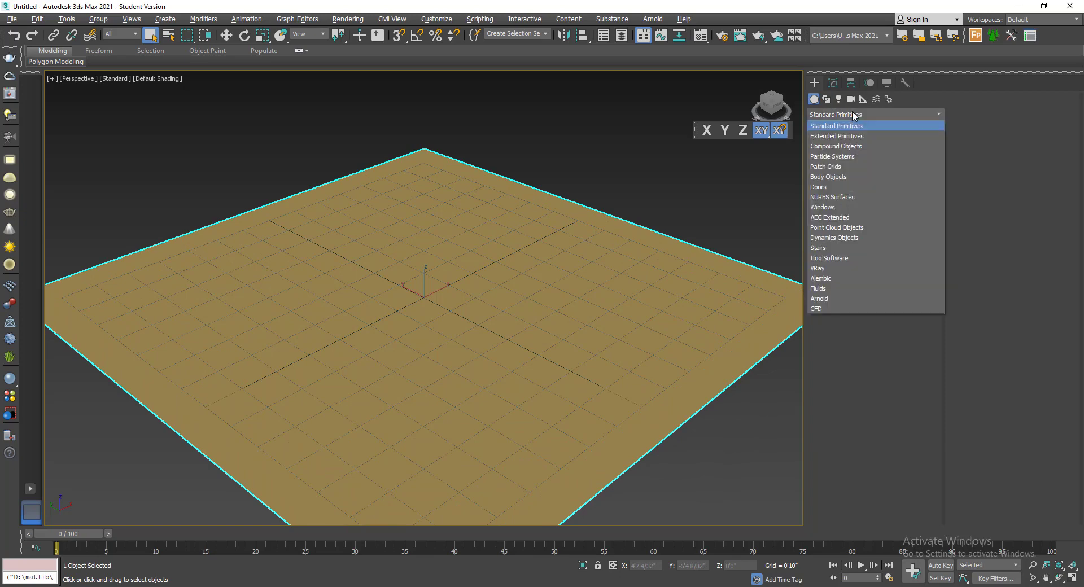
pyautogui.click(845, 258)
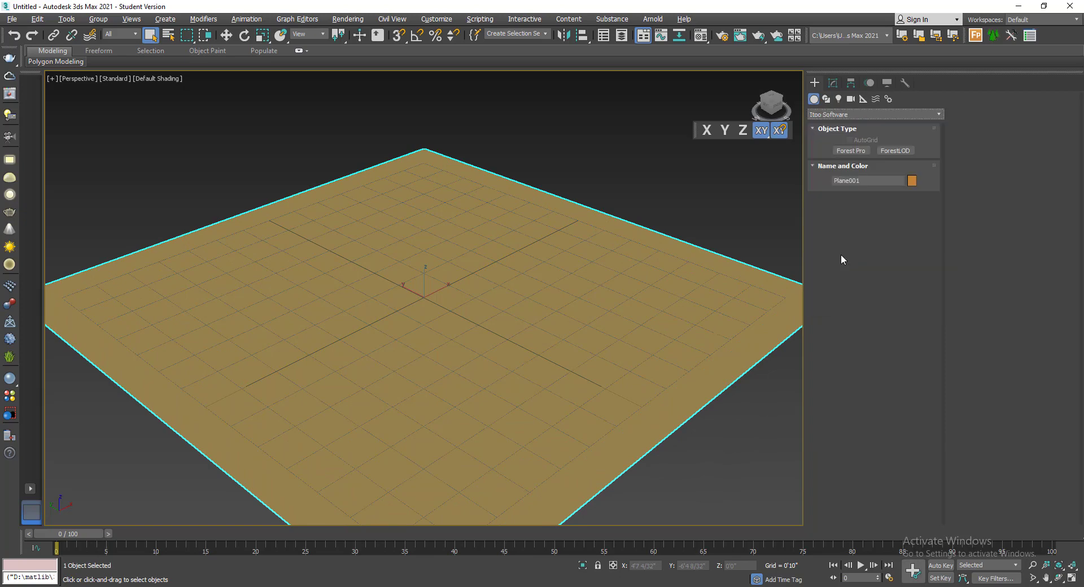
pyautogui.click(850, 150)
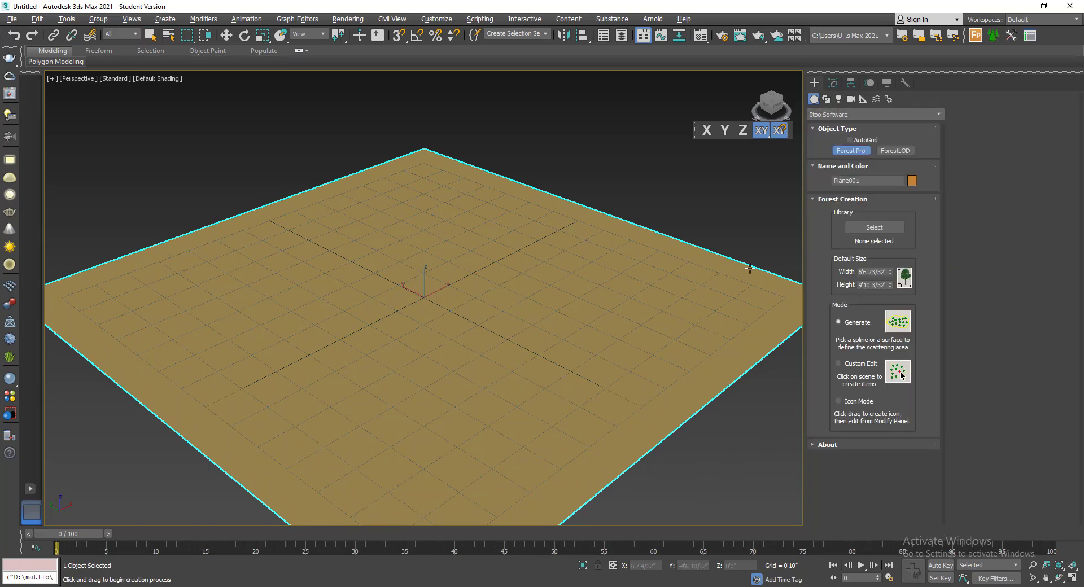
pyautogui.scroll(-5, 511, 237)
pyautogui.scroll(7, 490, 263)
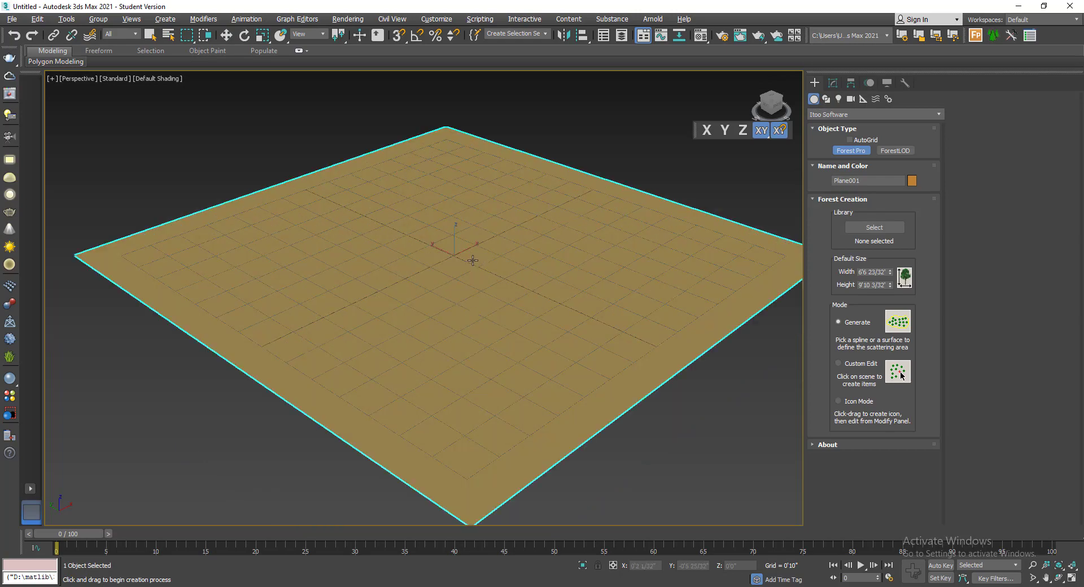
pyautogui.click(464, 257)
pyautogui.scroll(-5, 511, 252)
pyautogui.keyDown('alt'); pyautogui.moveTo(544, 265); pyautogui.dragTo(508, 247, button='middle'); pyautogui.keyUp('alt')
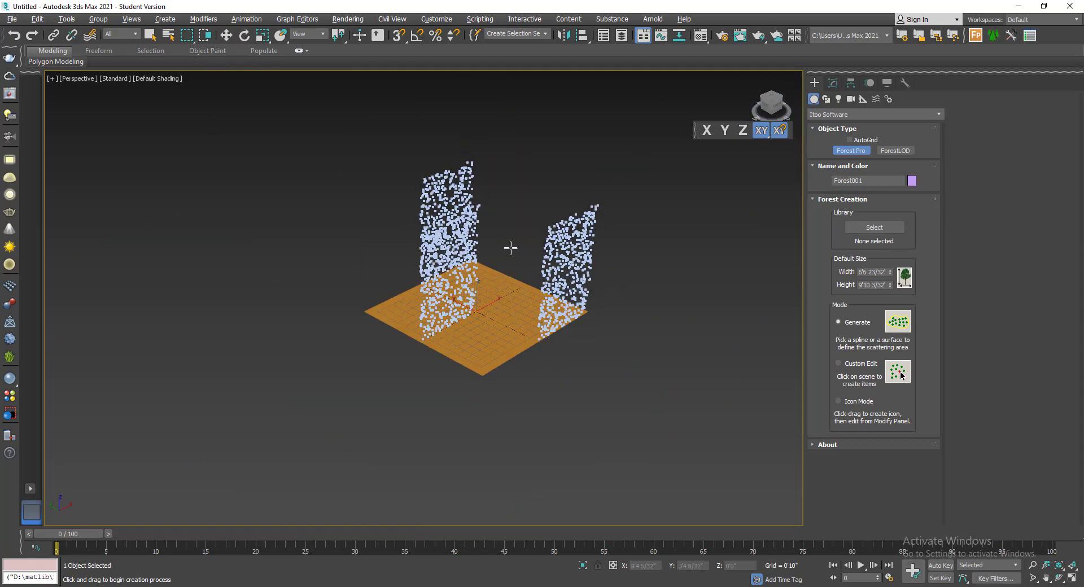
pyautogui.scroll(8, 497, 224)
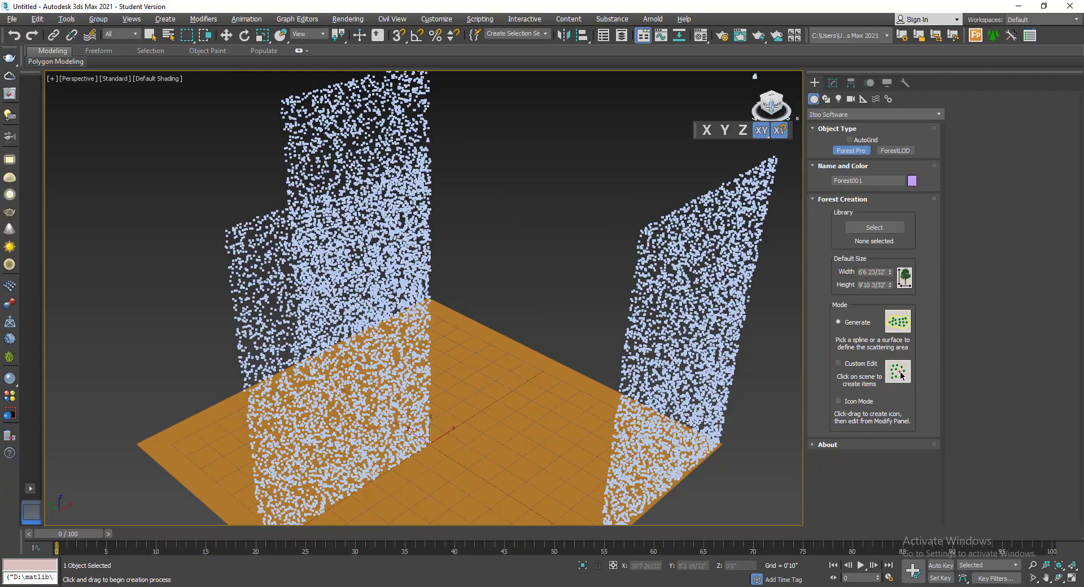
pyautogui.keyDown('alt'); pyautogui.moveTo(404, 495); pyautogui.dragTo(404, 493, button='middle'); pyautogui.keyUp('alt')
pyautogui.scroll(4, 404, 495)
pyautogui.scroll(-5, 405, 494)
# Open the Library Browser from the Forest object's Geometry properties
pyautogui.click(833, 83)
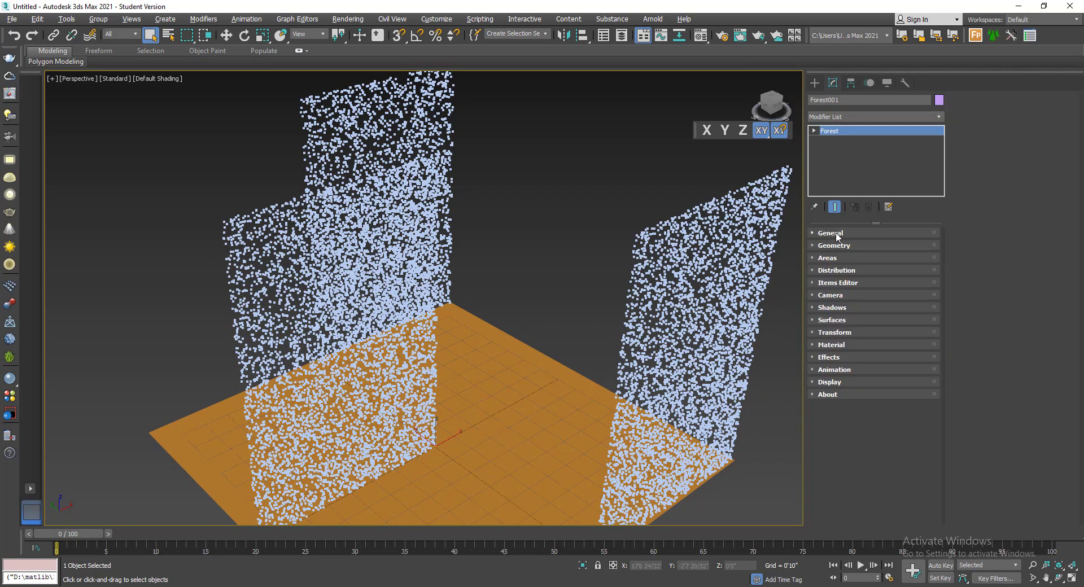
pyautogui.click(841, 246)
pyautogui.click(1029, 194)
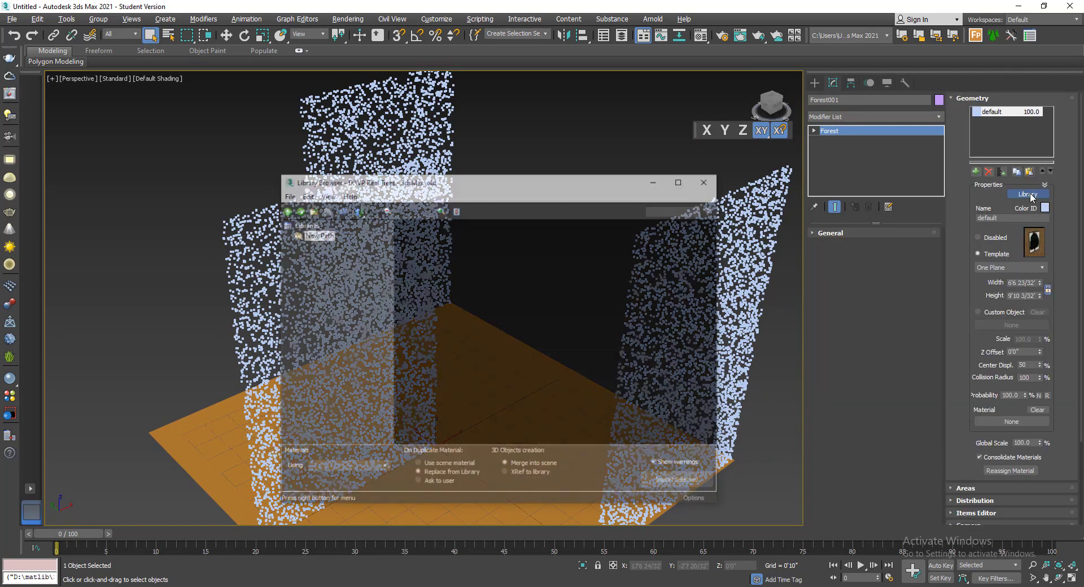
# Try to delete the New Path category from the Forest libraries
pyautogui.rightClick(320, 233)
pyautogui.click(354, 297)
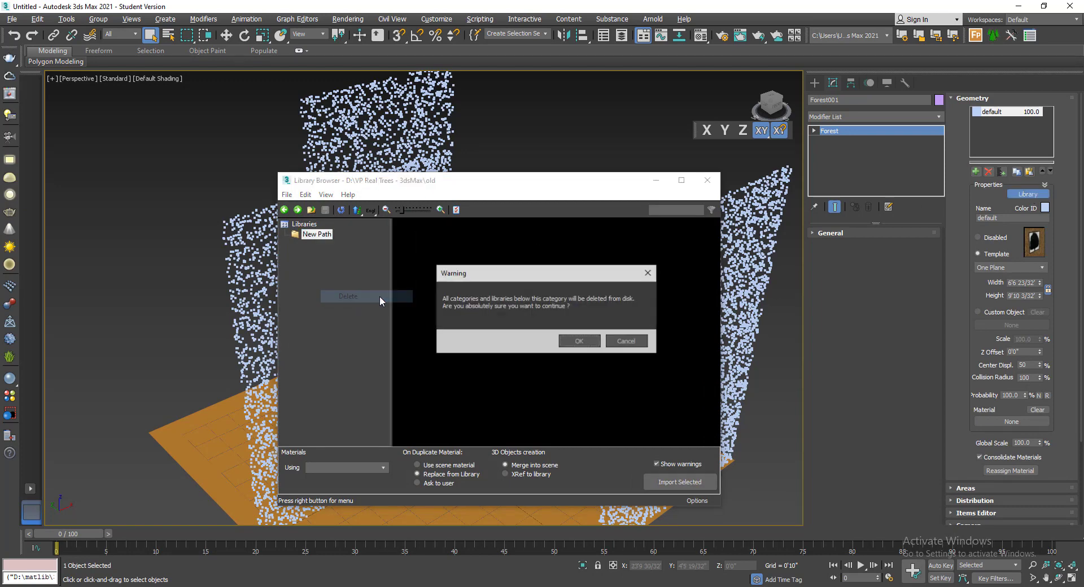
pyautogui.click(572, 344)
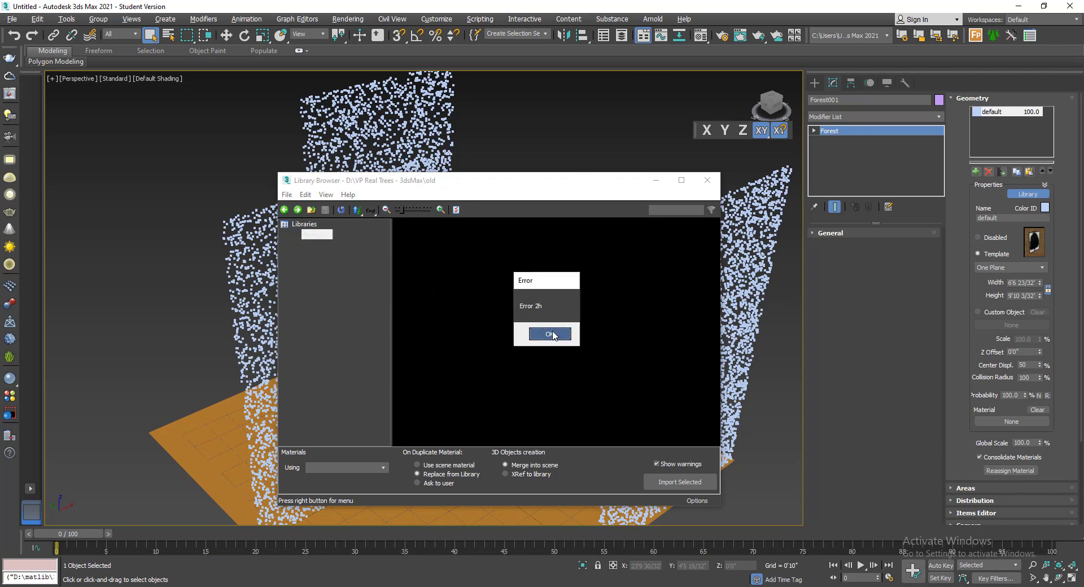
pyautogui.click(550, 334)
pyautogui.moveTo(371, 185); pyautogui.dragTo(403, 175)
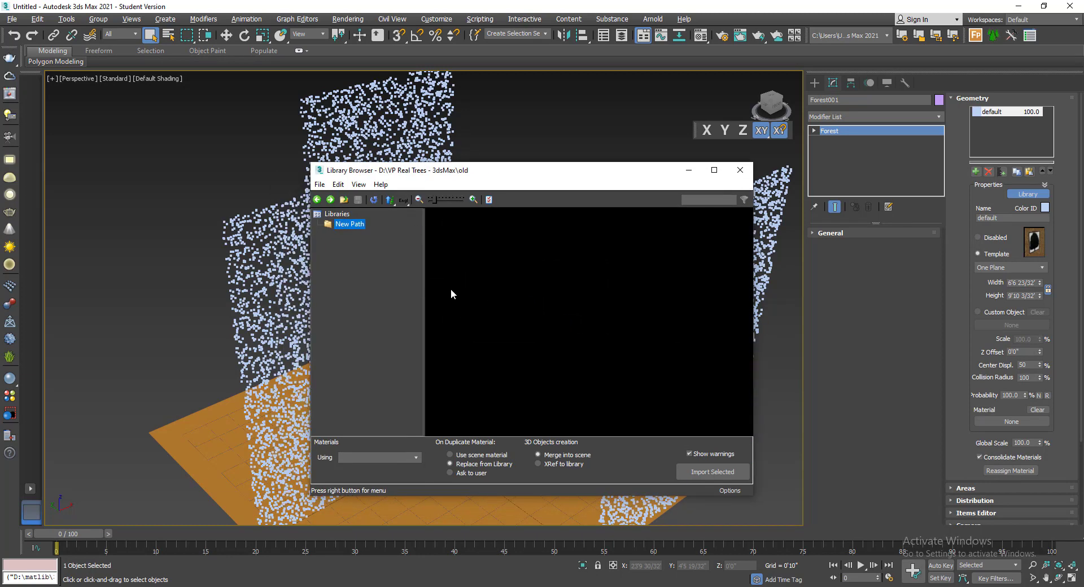
# Switch to File Explorer and review the archive parts new.part01.rar to new.part34.rar in the VP Real Trees - 3dsMax folder
pyautogui.hotkey('alt', 'Tab')
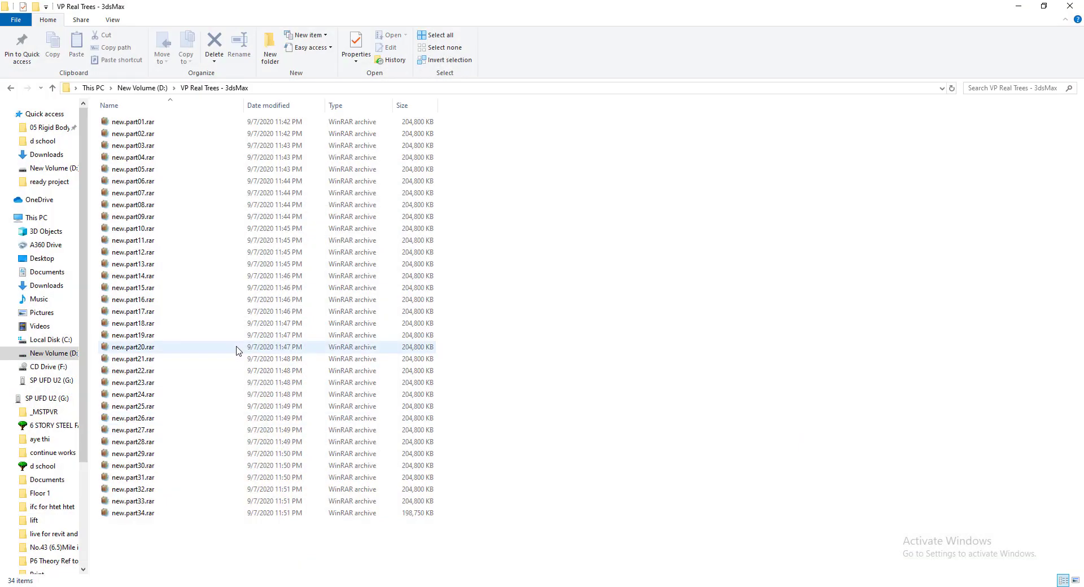
pyautogui.click(144, 123)
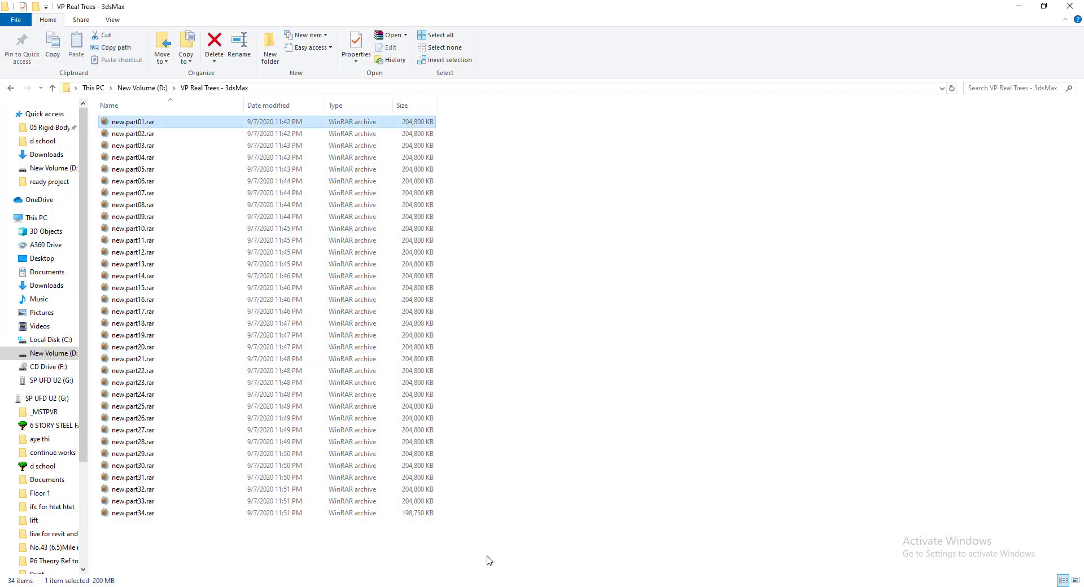
pyautogui.moveTo(488, 553); pyautogui.dragTo(171, 121)
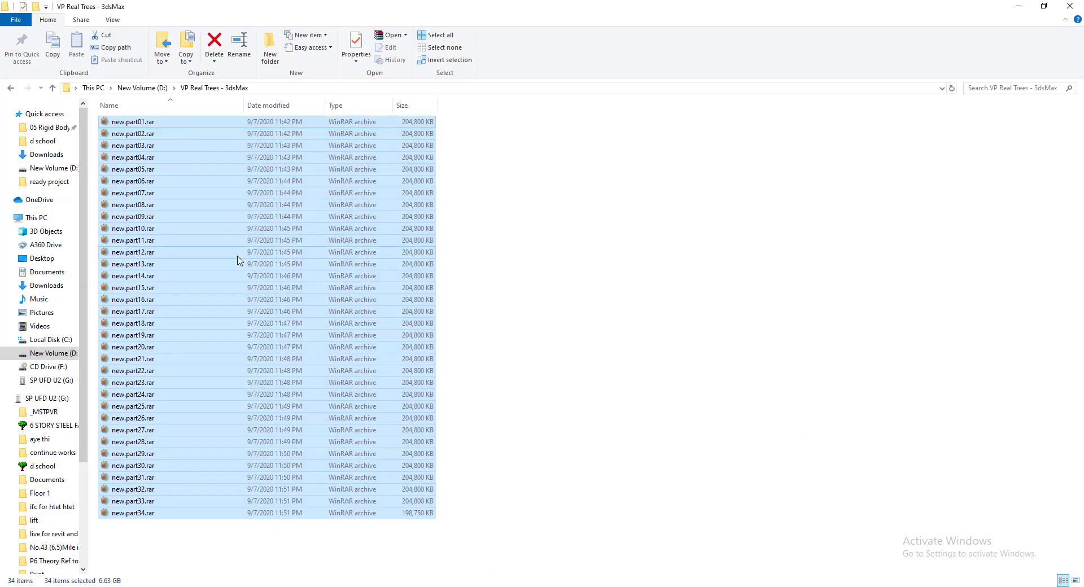
pyautogui.click(505, 275)
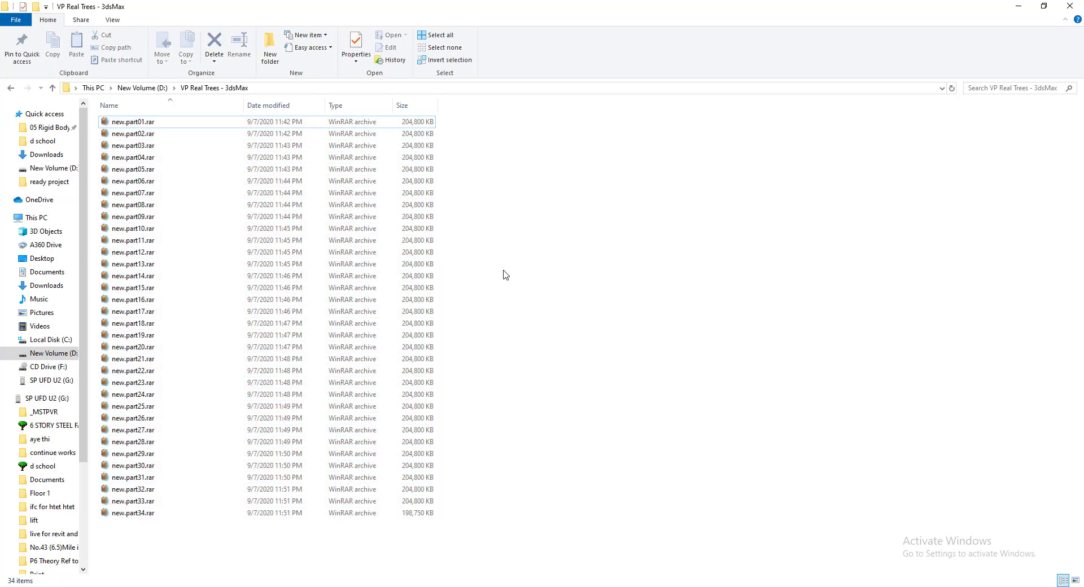
pyautogui.click(140, 122)
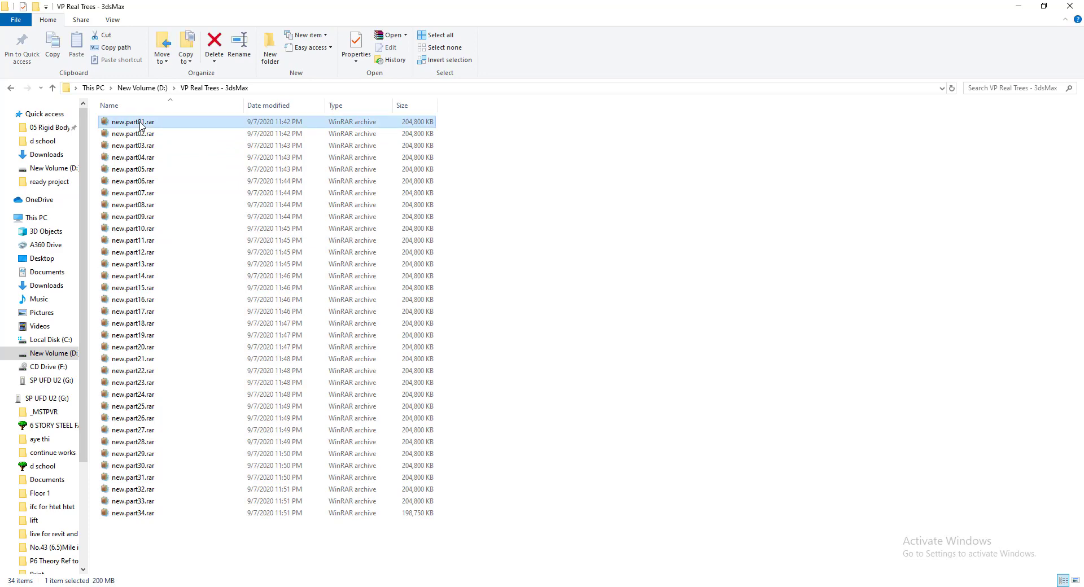
pyautogui.moveTo(467, 549); pyautogui.dragTo(111, 149)
pyautogui.click(569, 242)
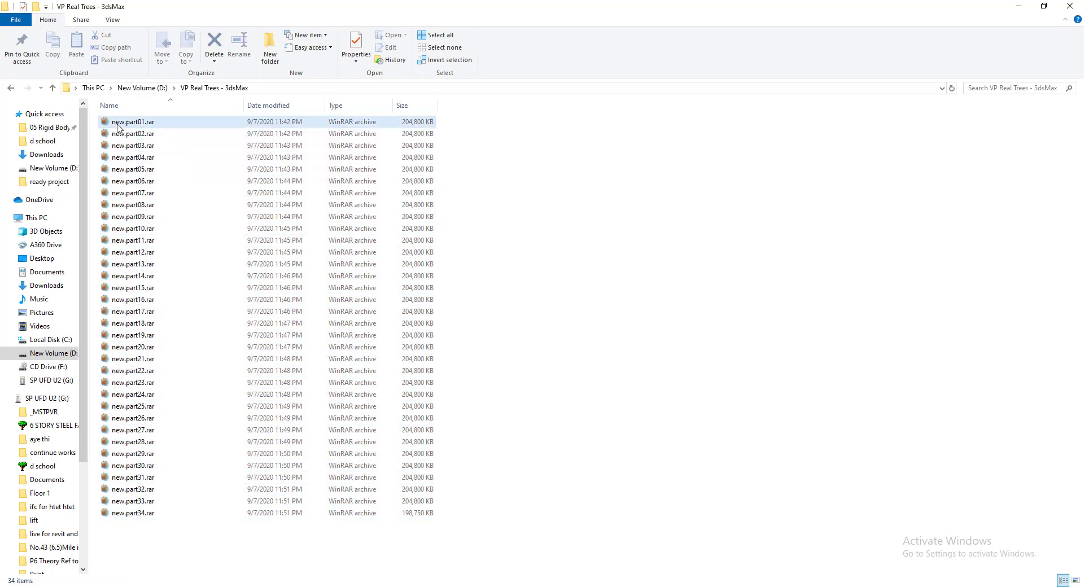
# Extract the multipart archive from new.part01.rar into a folder named new, letting the extraction run in the background
pyautogui.click(119, 123)
pyautogui.rightClick(119, 128)
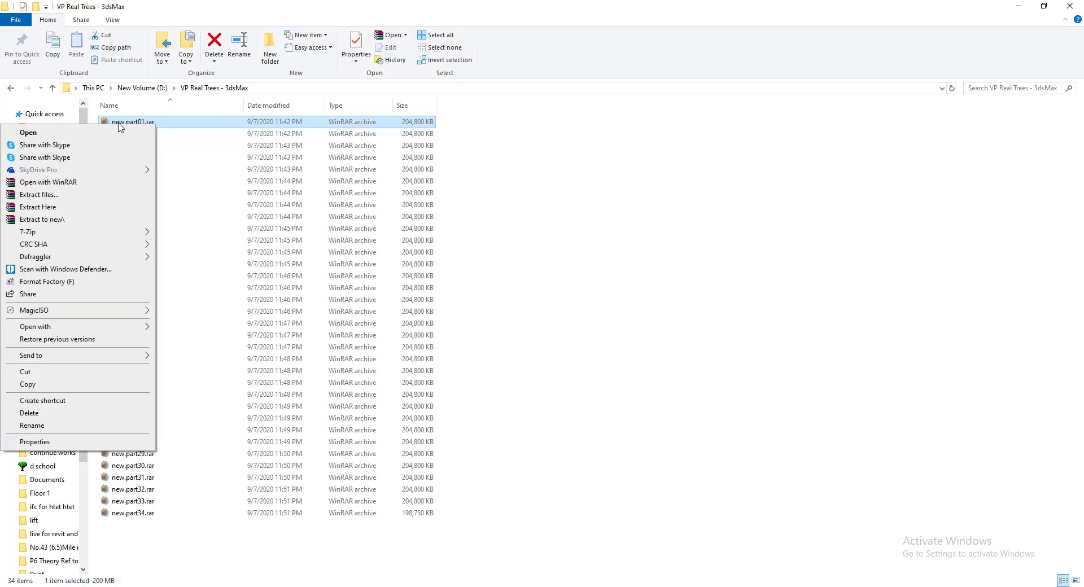
pyautogui.click(71, 220)
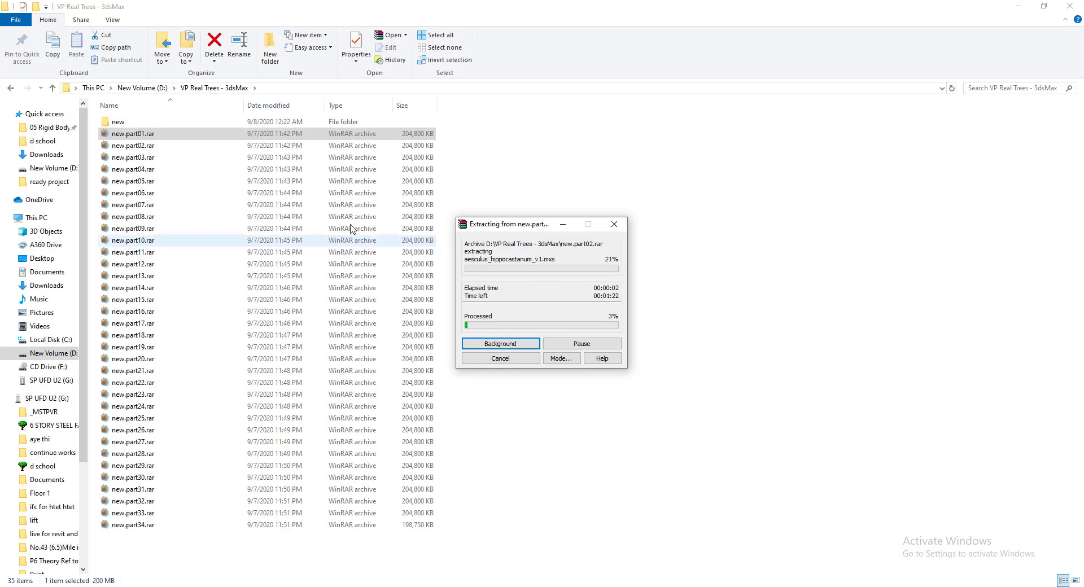
pyautogui.click(244, 121)
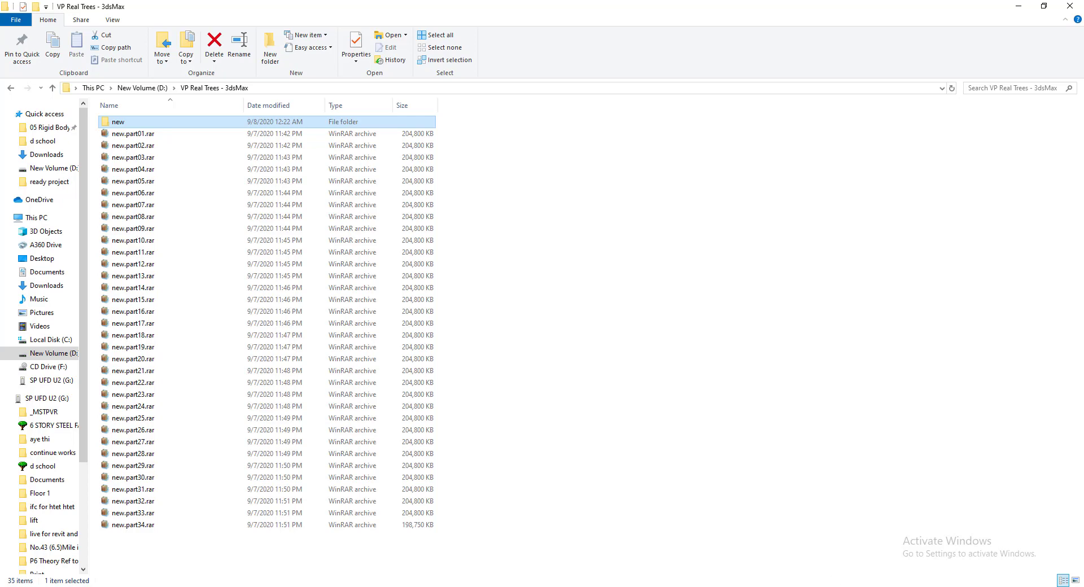
pyautogui.hotkey('alt', 'Tab')
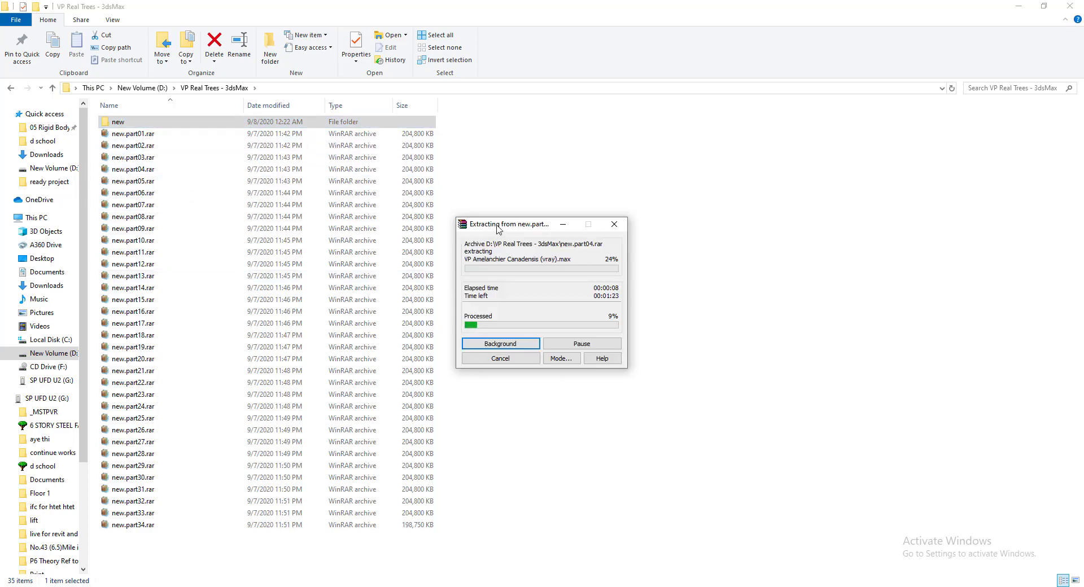
pyautogui.moveTo(497, 228); pyautogui.dragTo(505, 181)
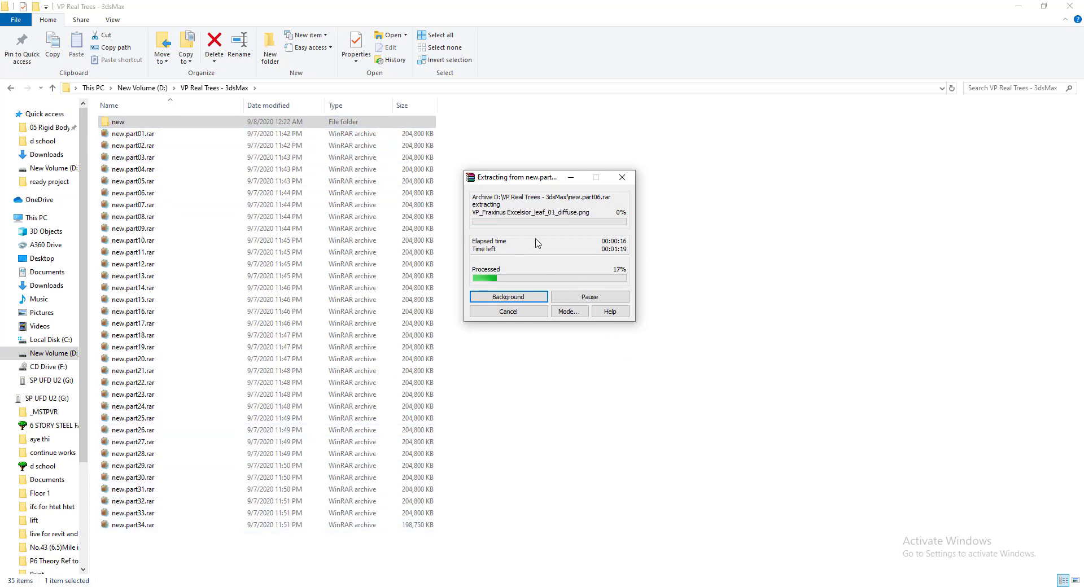
pyautogui.click(508, 296)
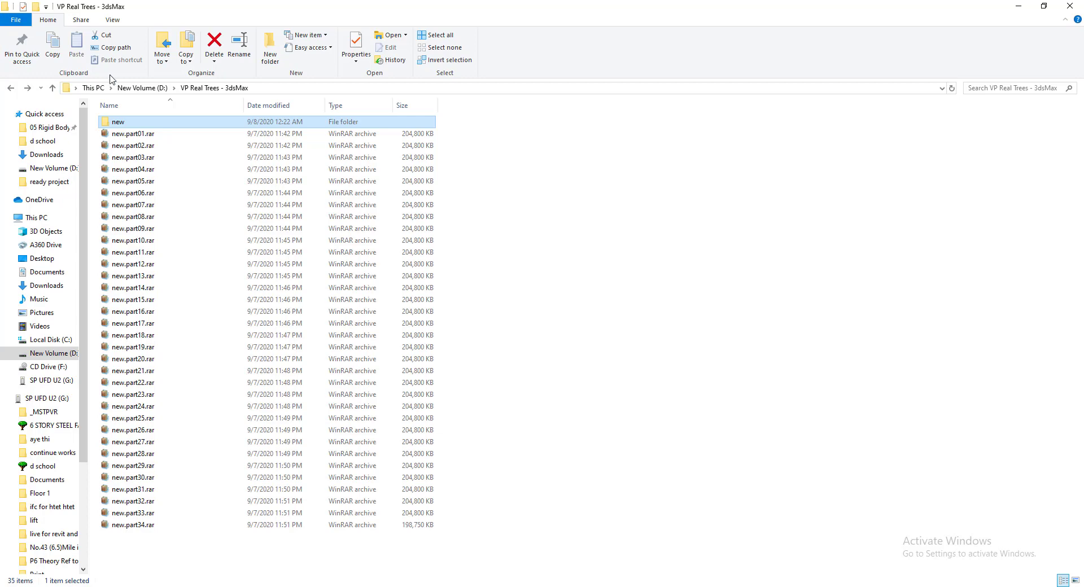
# Inspect the extracted new folder and the nested new folder inside it
pyautogui.doubleClick(126, 124)
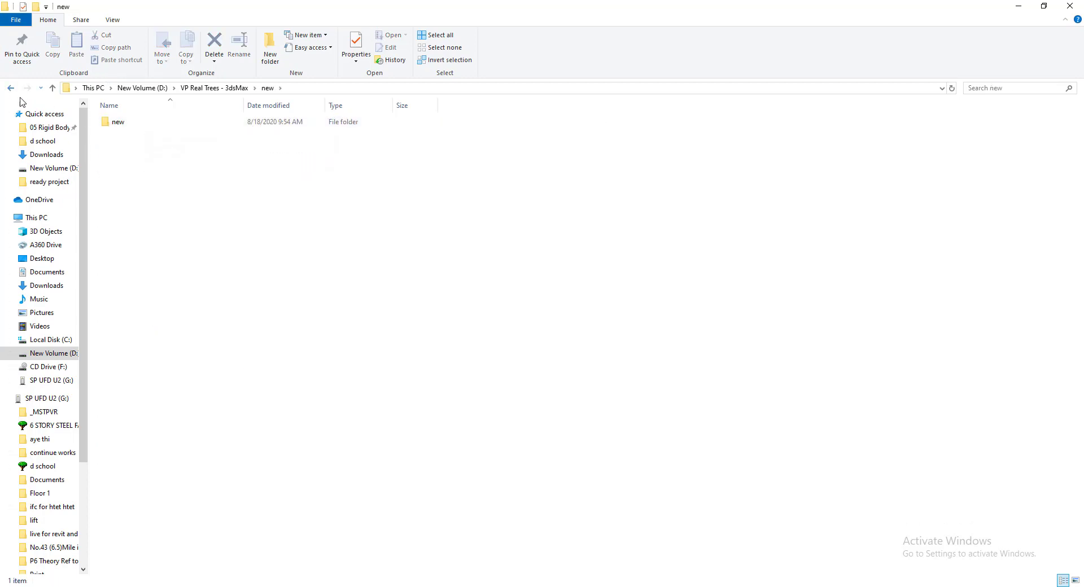
pyautogui.press('BackSpace')
pyautogui.doubleClick(129, 124)
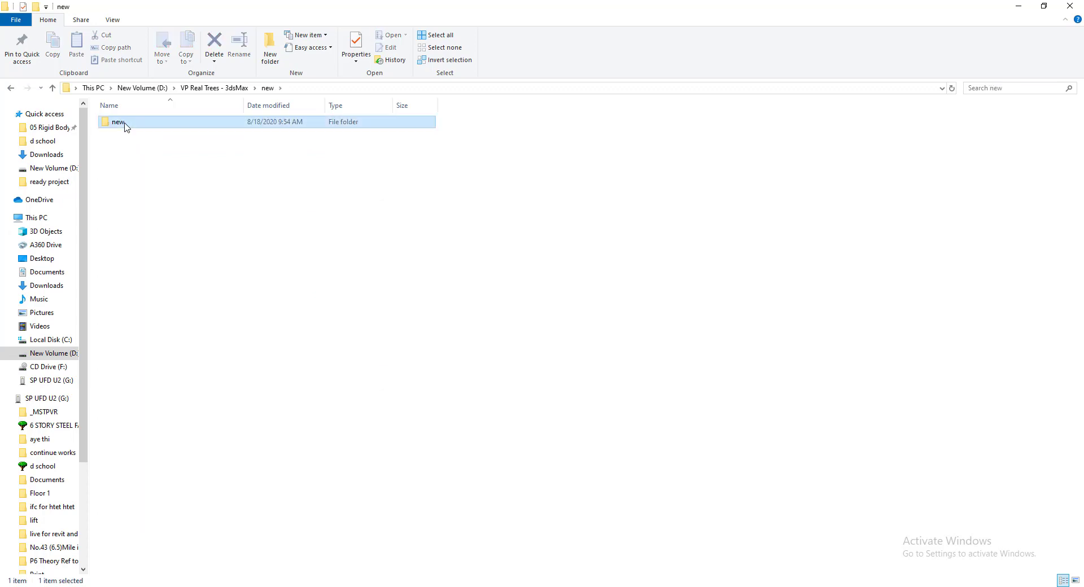
pyautogui.doubleClick(127, 124)
pyautogui.click(11, 88)
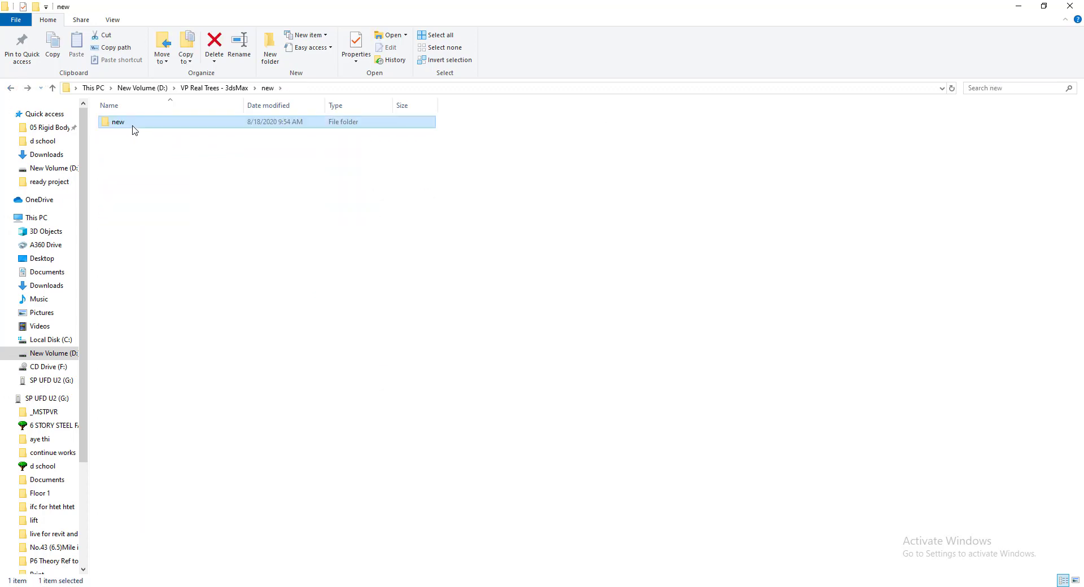
# Move the nested new folder up into the VP Real Trees - 3dsMax folder, merging it with the existing new folder
pyautogui.rightClick(140, 125)
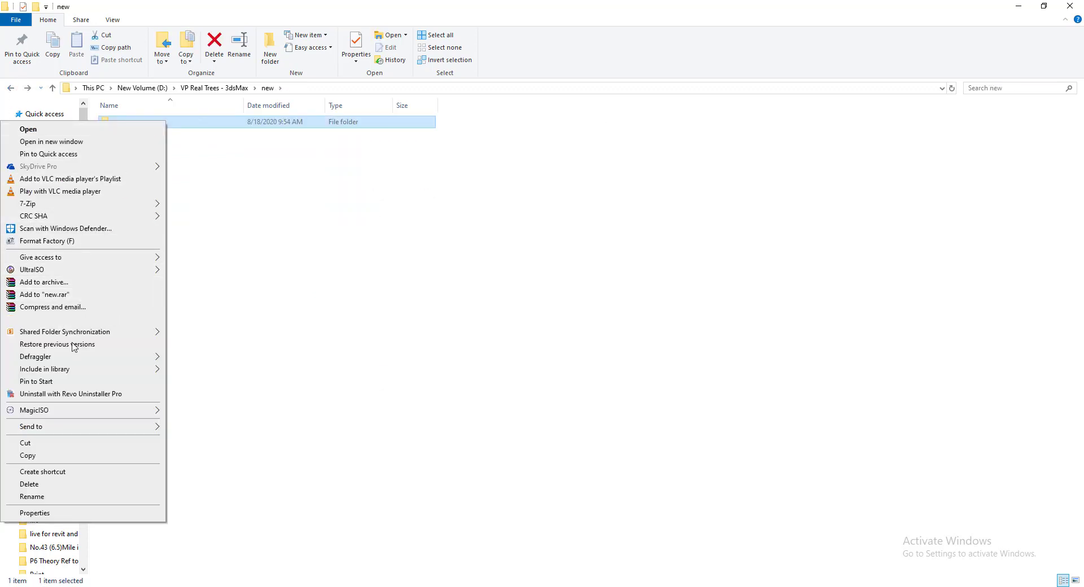
pyautogui.click(35, 452)
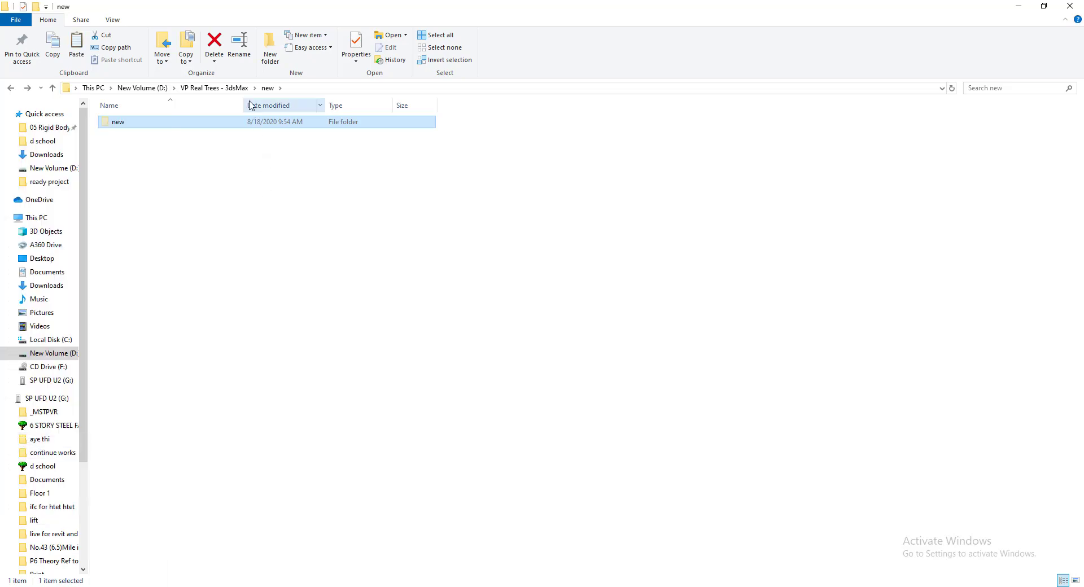
pyautogui.click(215, 87)
pyautogui.rightClick(591, 205)
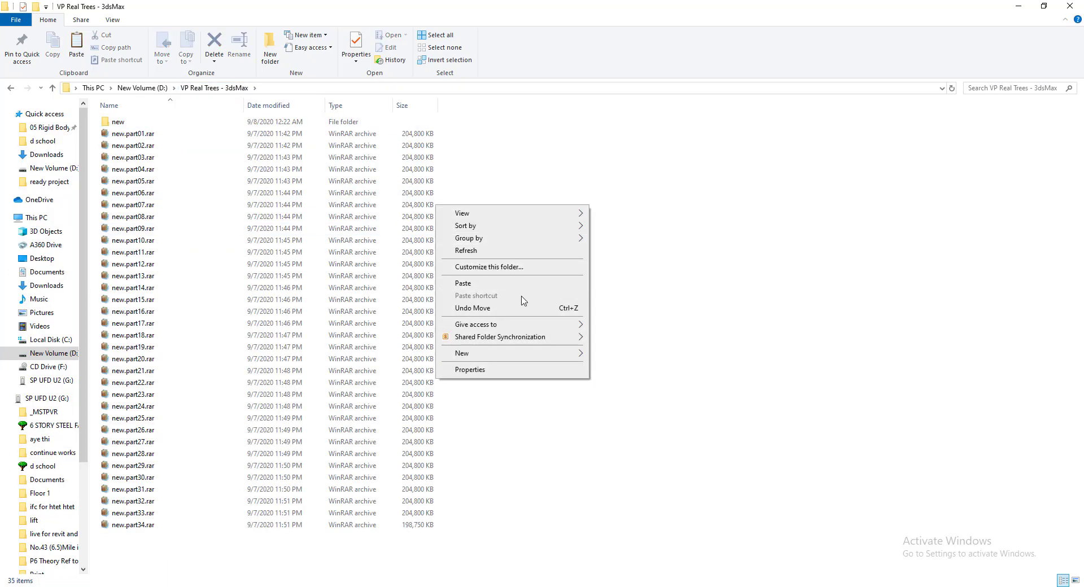
pyautogui.click(521, 284)
pyautogui.click(586, 285)
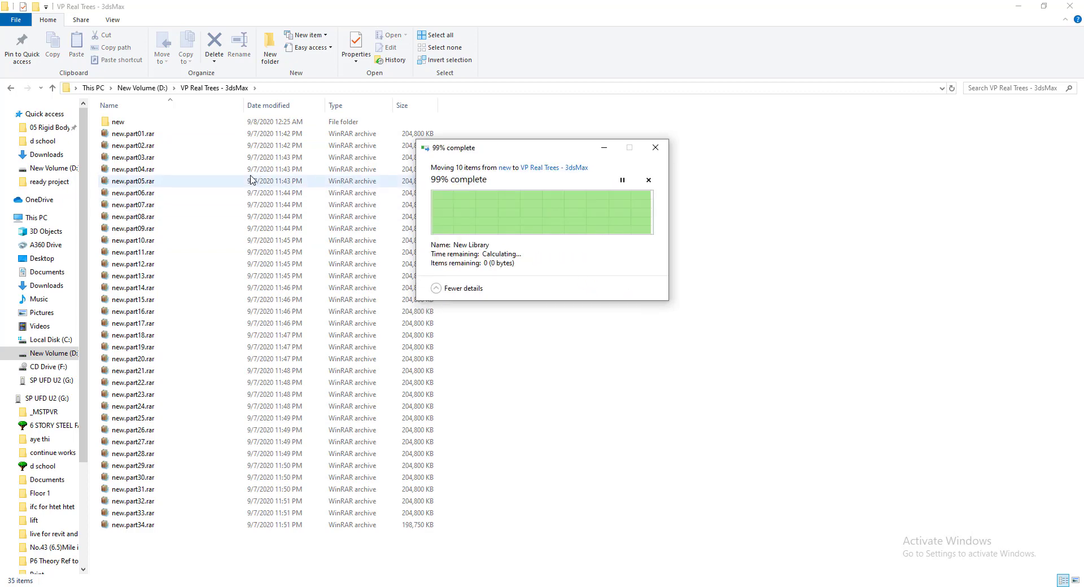
pyautogui.rightClick(636, 348)
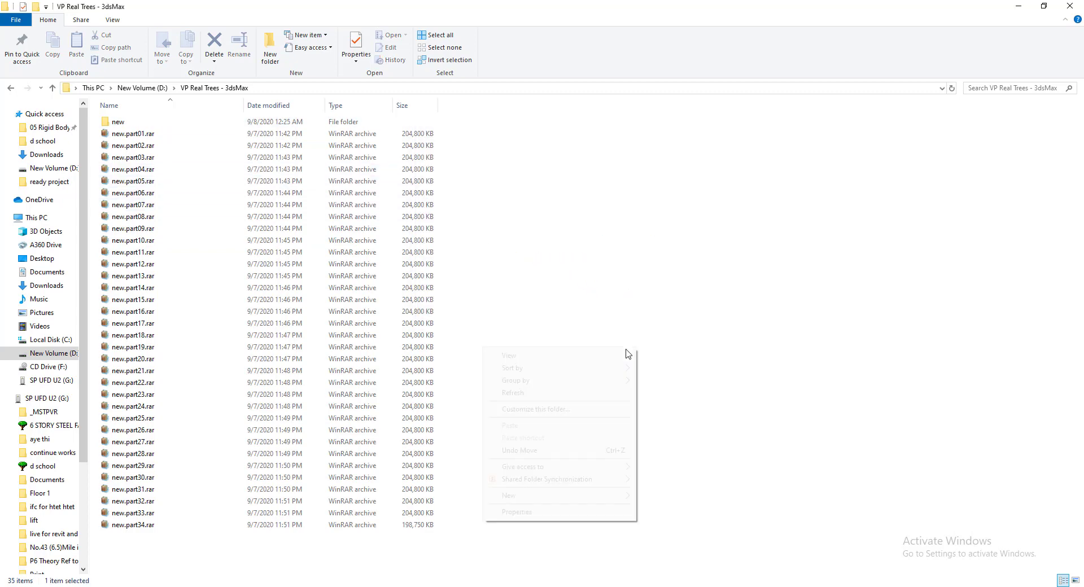
# Open the extracted new folder, copy its path D:\VP Real Trees - 3dsMax\new, and switch back to 3ds Max
pyautogui.click(604, 395)
pyautogui.doubleClick(134, 121)
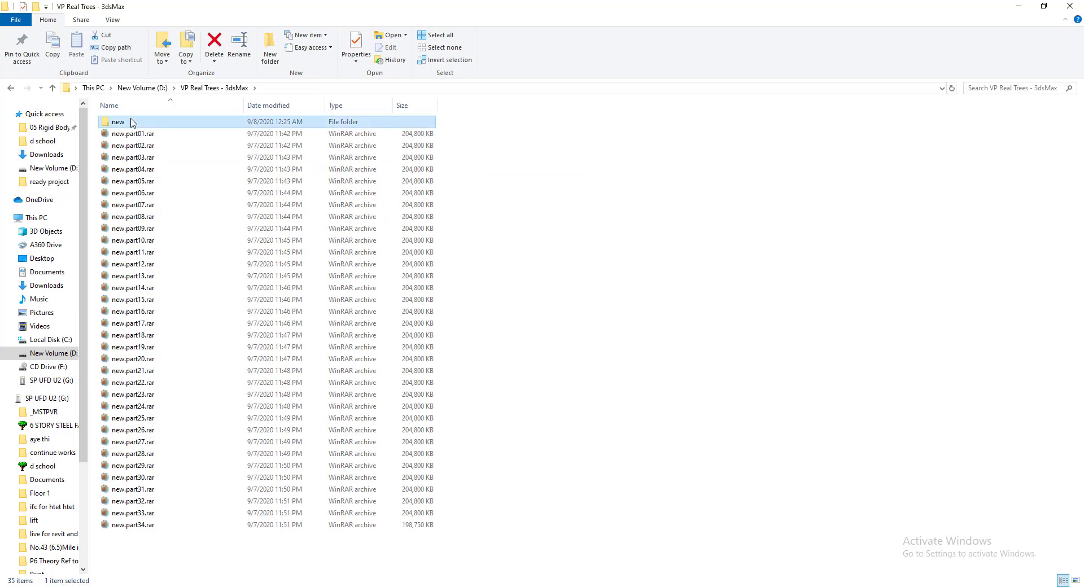
pyautogui.moveTo(242, 302); pyautogui.dragTo(93, 102)
pyautogui.click(484, 399)
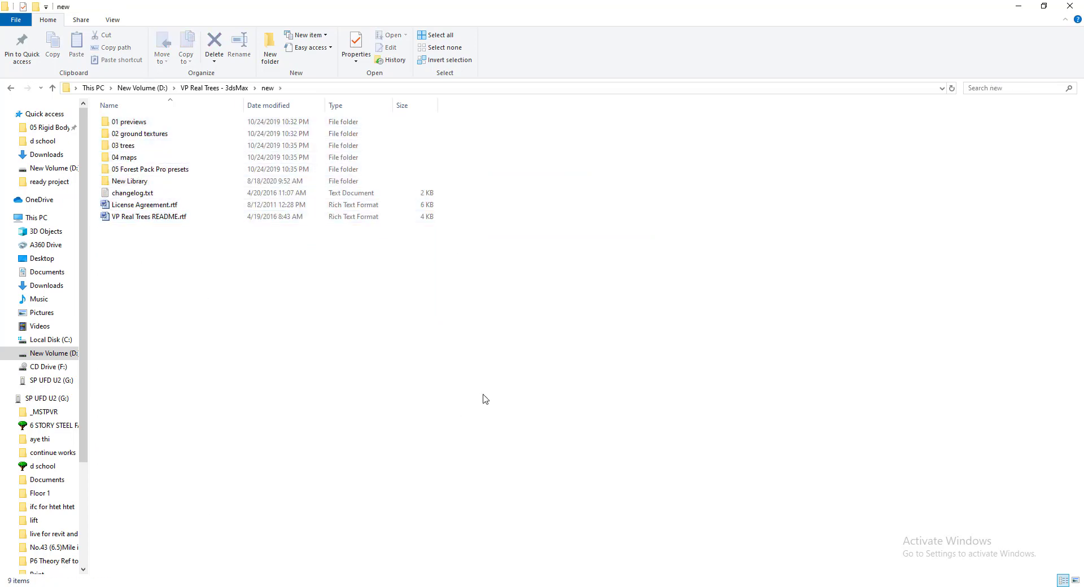
pyautogui.click(300, 89)
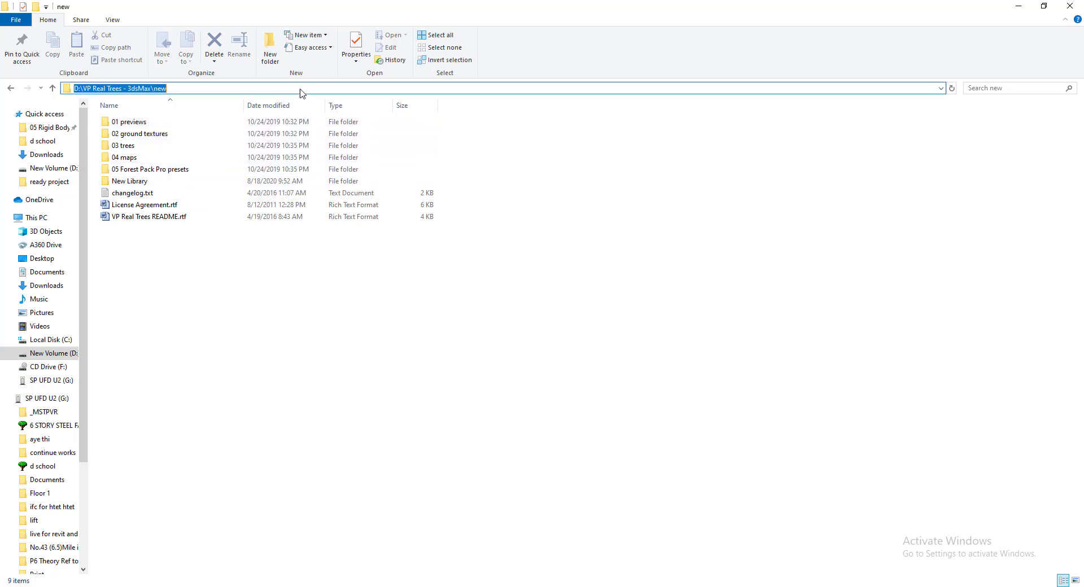
pyautogui.rightClick(301, 89)
pyautogui.click(282, 124)
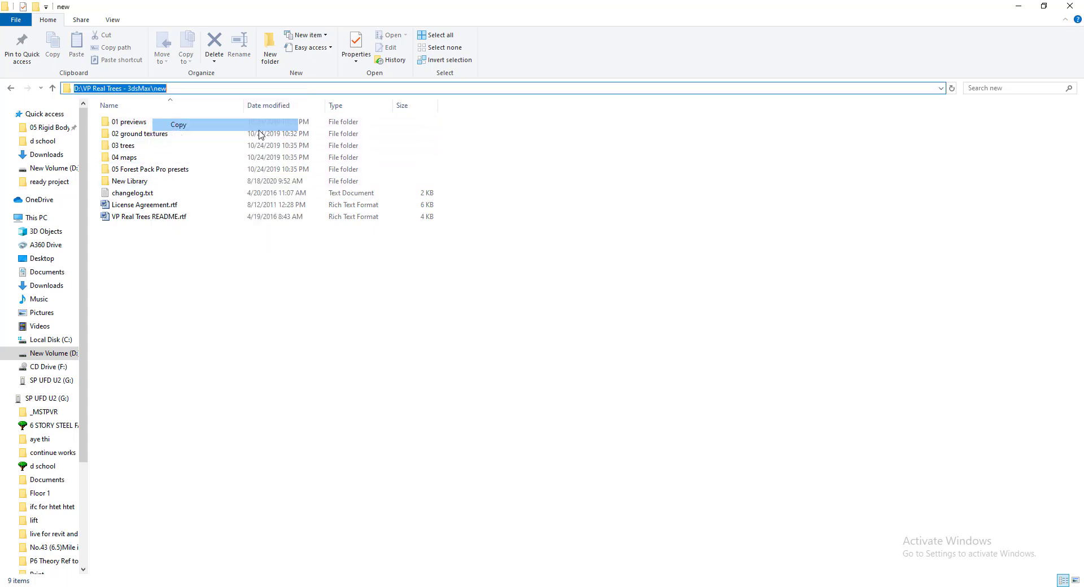
pyautogui.hotkey('alt', 'Tab')
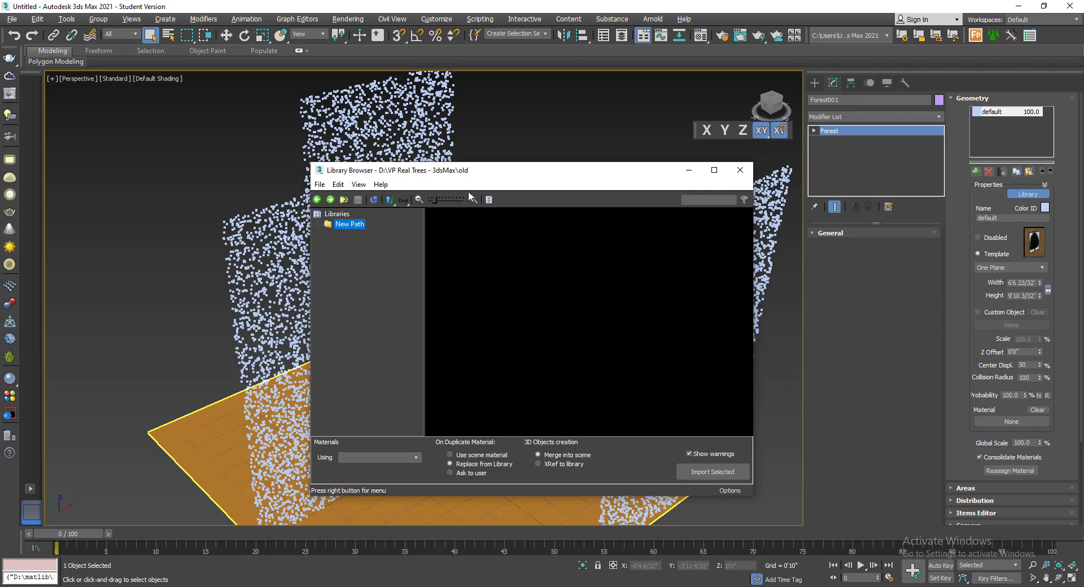
pyautogui.moveTo(453, 178); pyautogui.dragTo(558, 198)
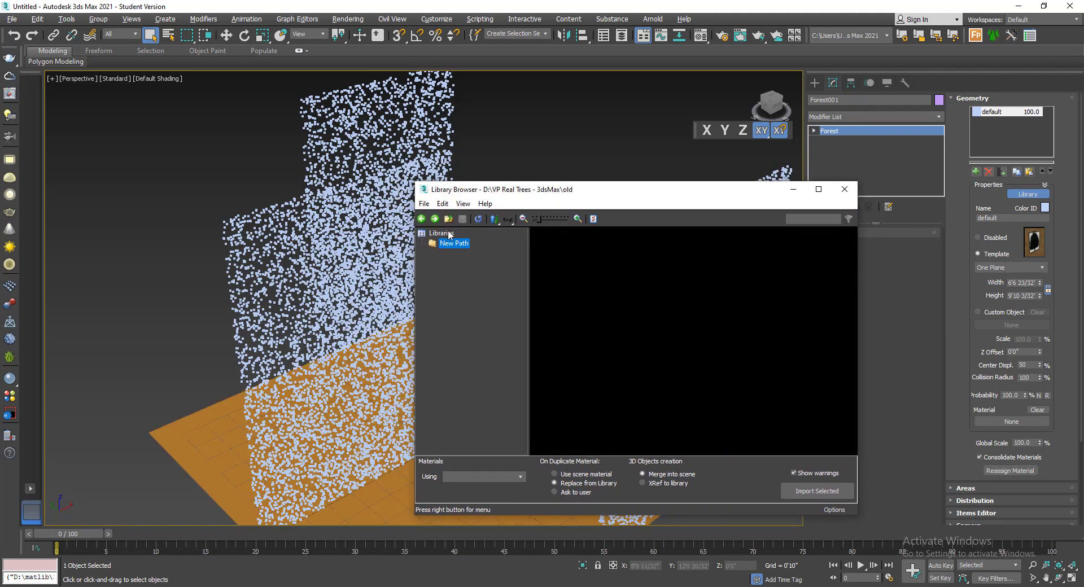
pyautogui.click(424, 204)
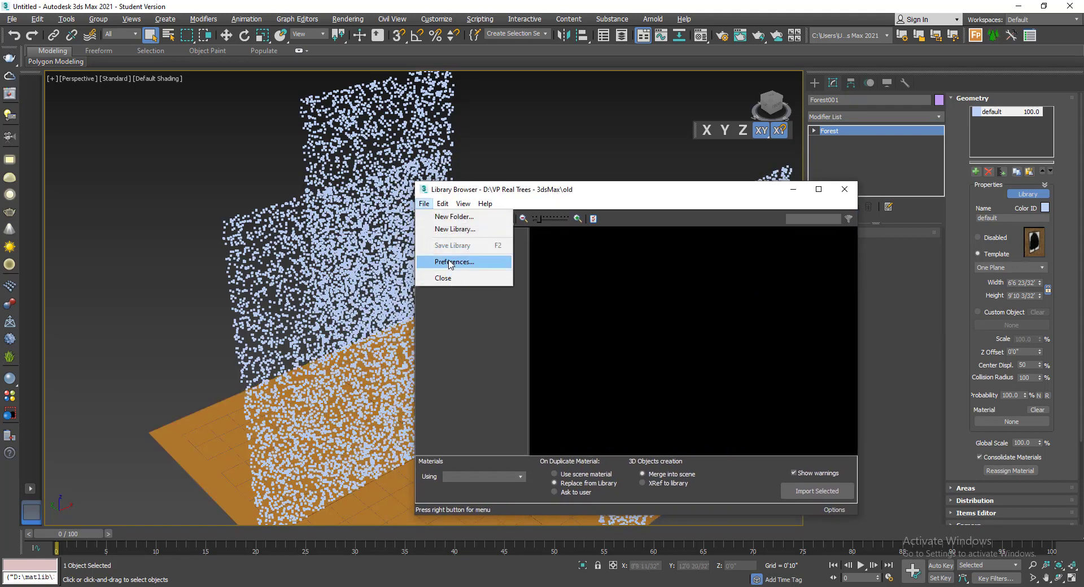
pyautogui.click(448, 260)
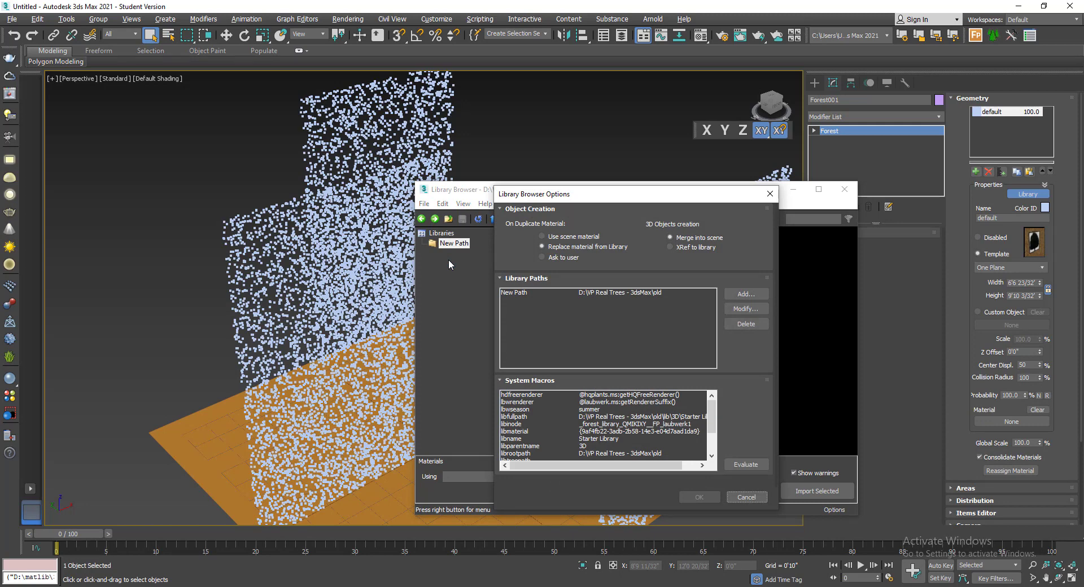
pyautogui.click(750, 326)
pyautogui.click(666, 294)
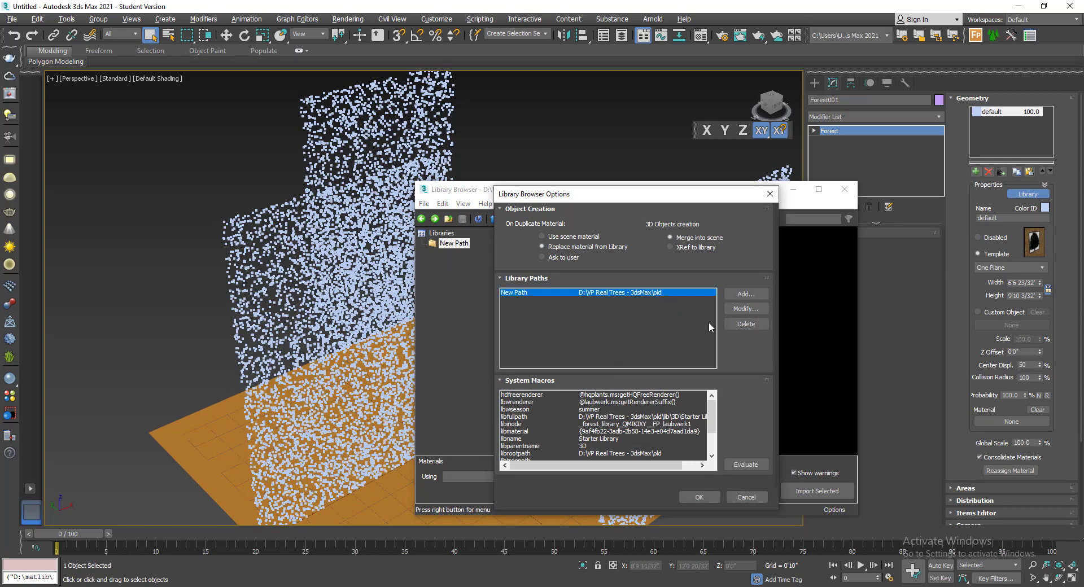
pyautogui.click(737, 324)
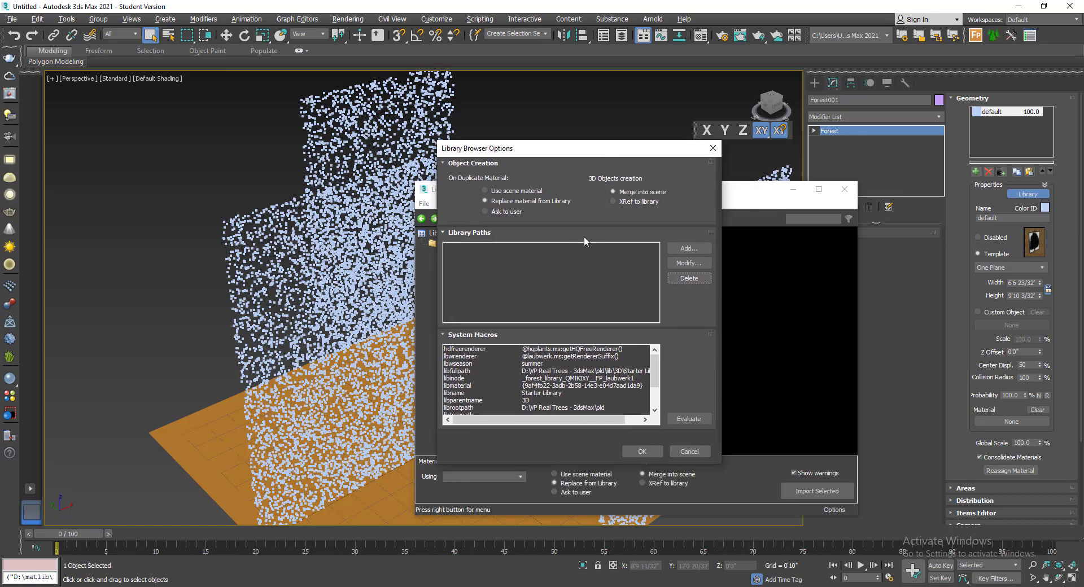
pyautogui.click(713, 148)
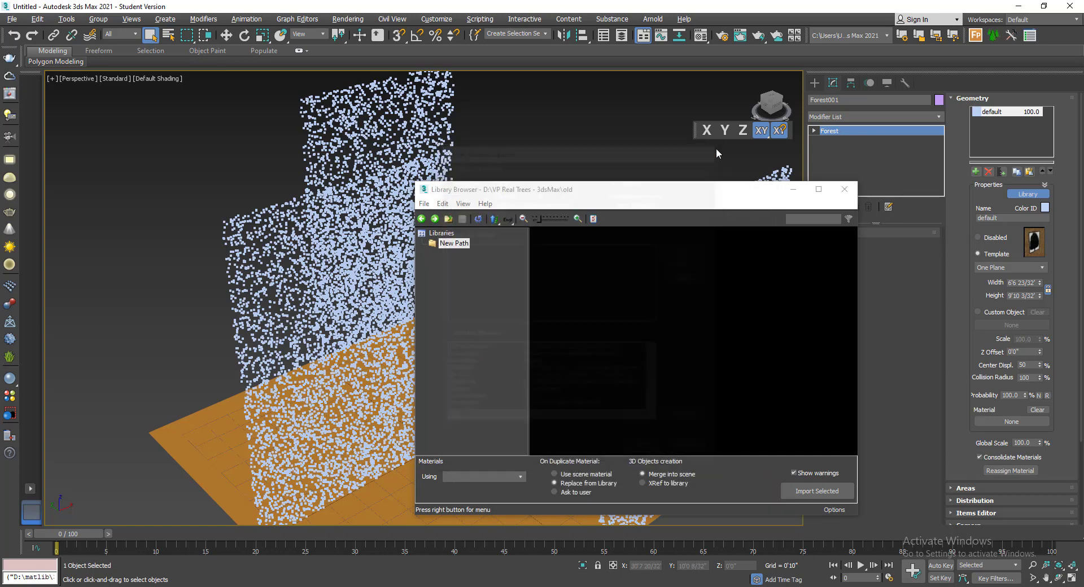
# Delete the library path D:\VP Real Trees - 3dsMax\old in the Library Browser preferences, apply the change and close the browser
pyautogui.click(443, 205)
pyautogui.click(452, 262)
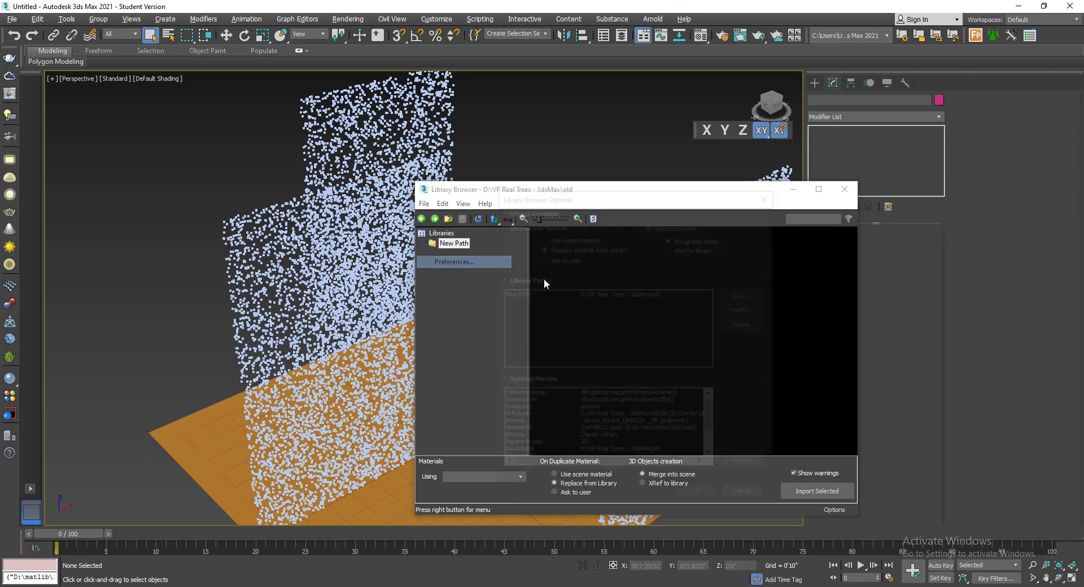
pyautogui.click(657, 295)
pyautogui.click(738, 325)
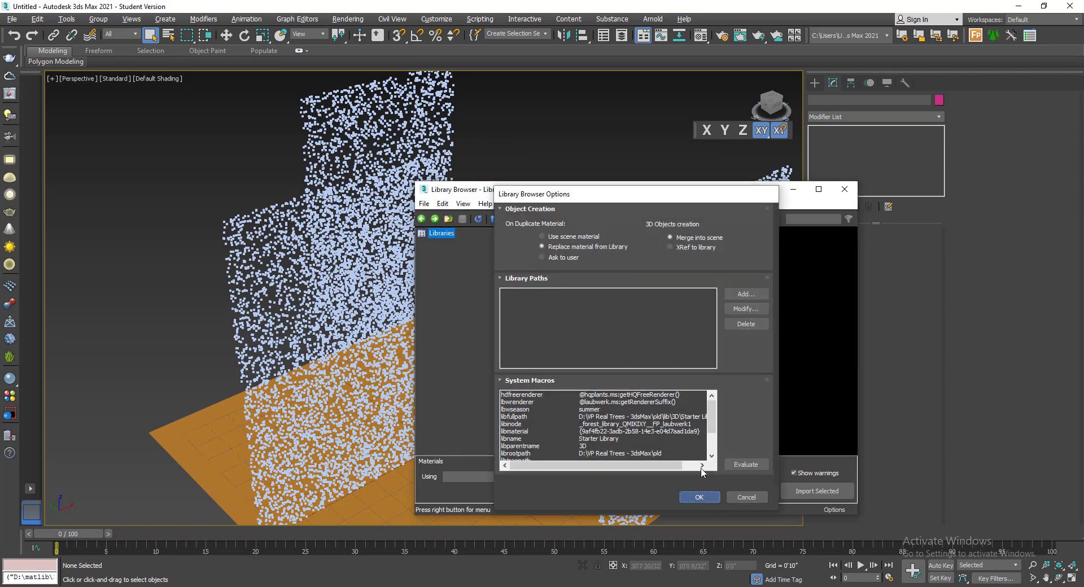
pyautogui.click(706, 498)
pyautogui.click(423, 204)
pyautogui.click(440, 262)
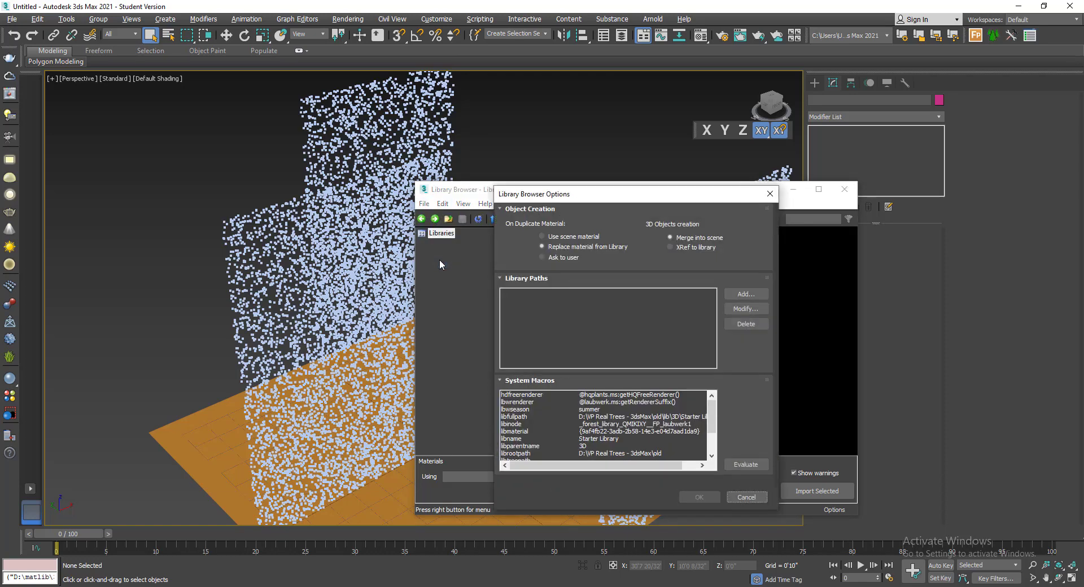
pyautogui.click(770, 194)
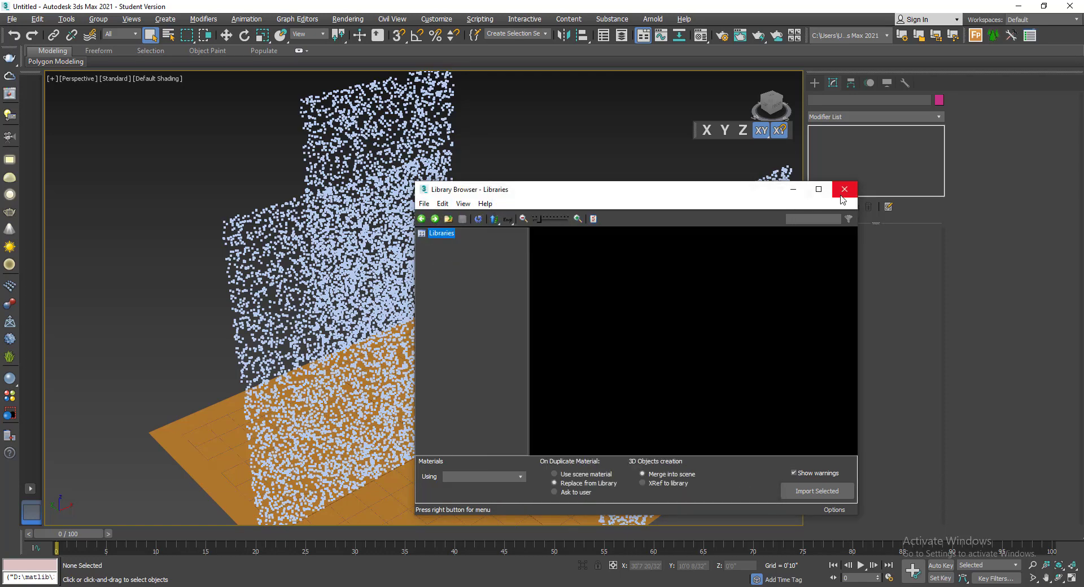
pyautogui.click(843, 189)
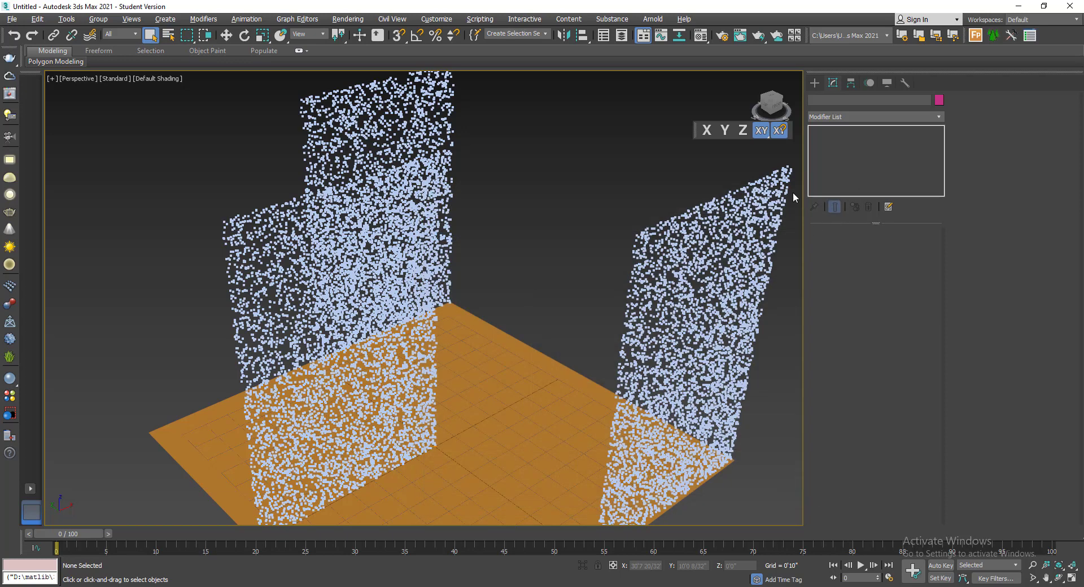
# Set the renderer to V-Ray 5 in the render setup
pyautogui.click(722, 35)
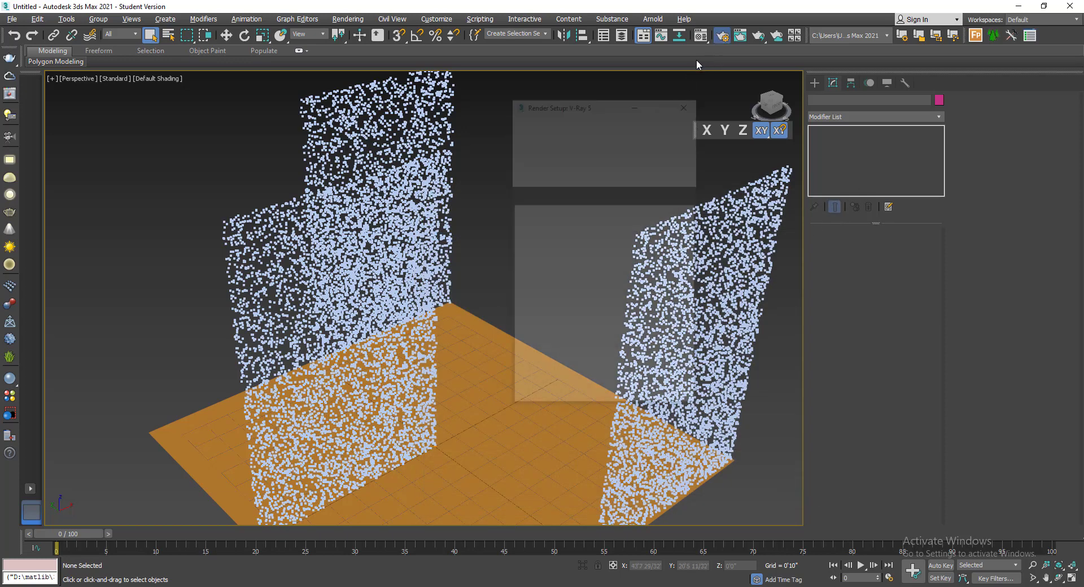
pyautogui.click(580, 154)
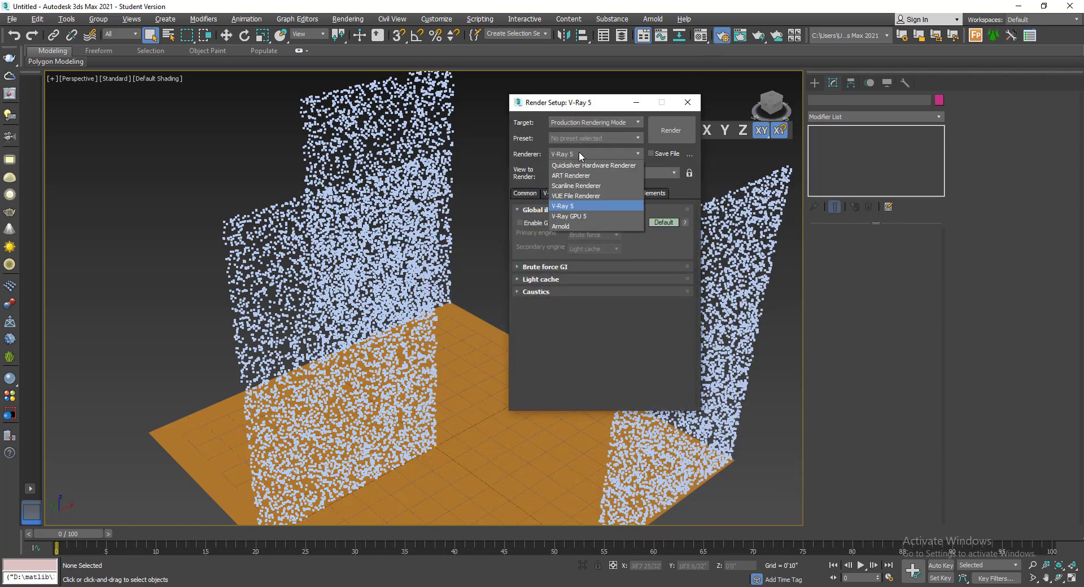
pyautogui.click(575, 207)
pyautogui.click(686, 102)
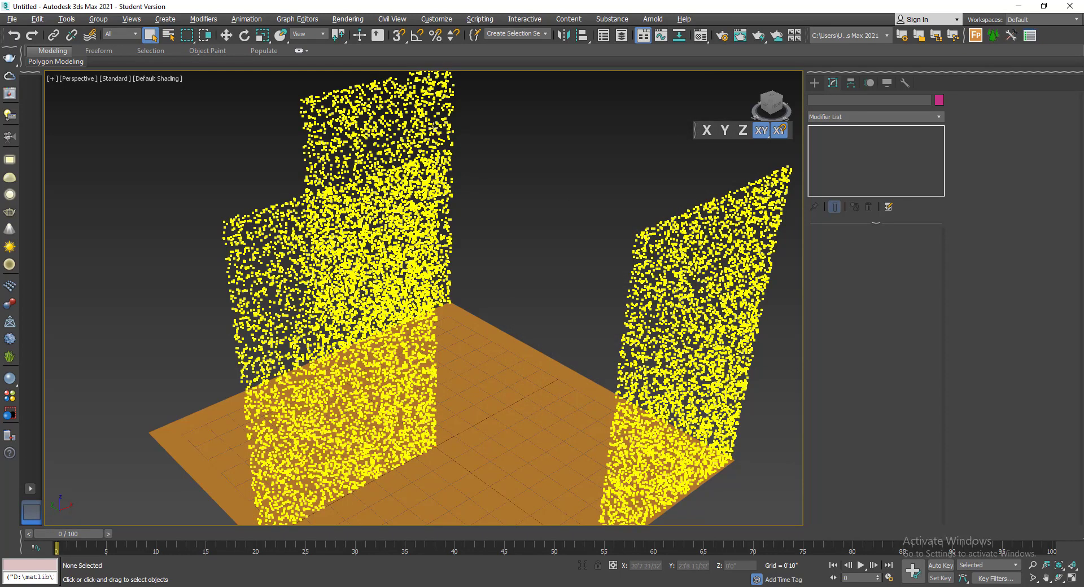
# Select the Forest object and add D:\VP Real Trees - 3dsMax\new as a library path labelled New Path in its Library Browser preferences
pyautogui.click(422, 133)
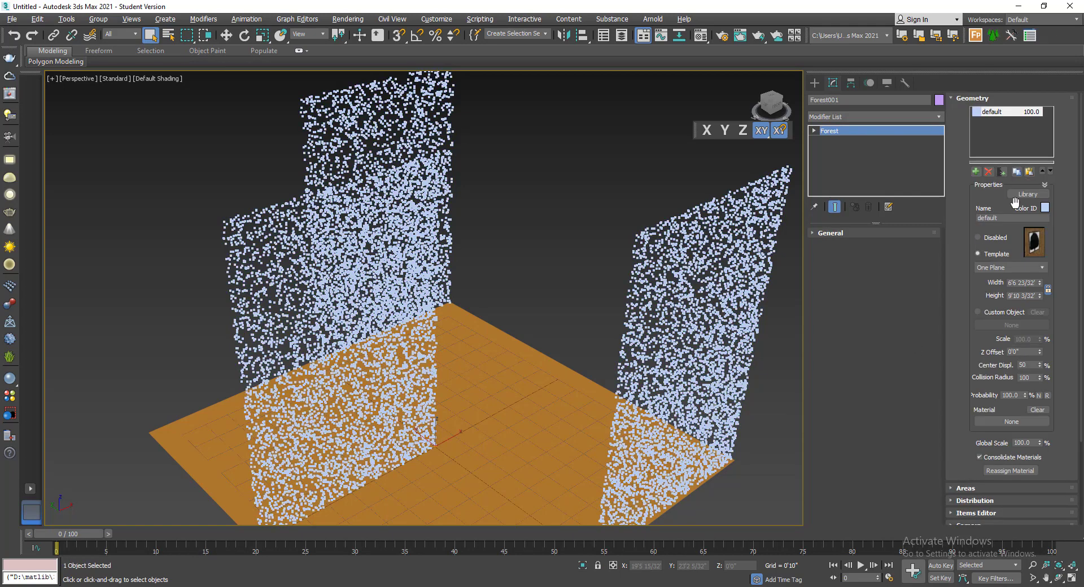
pyautogui.click(1027, 195)
pyautogui.click(424, 203)
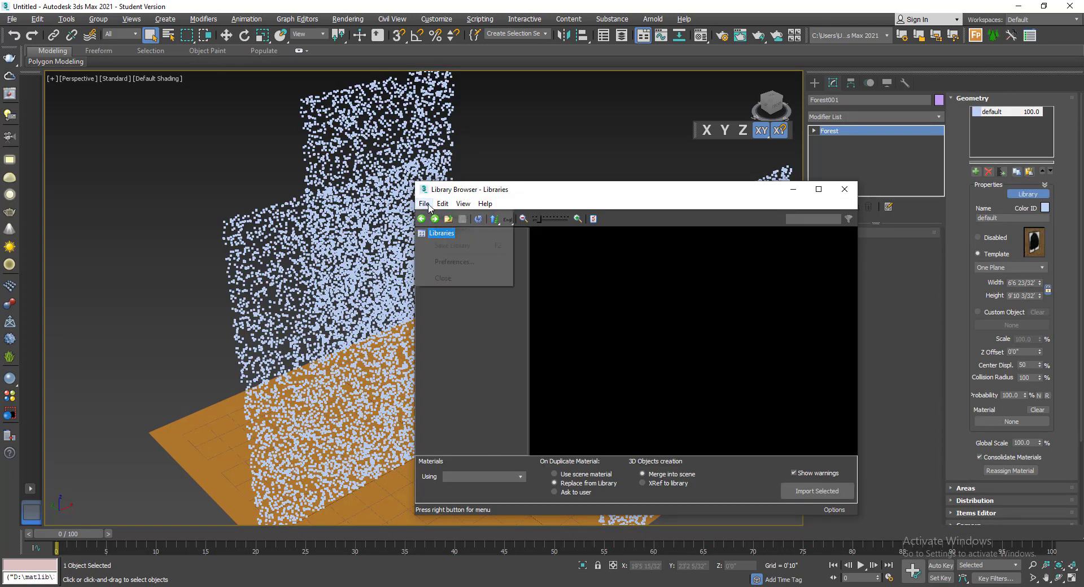
pyautogui.click(461, 274)
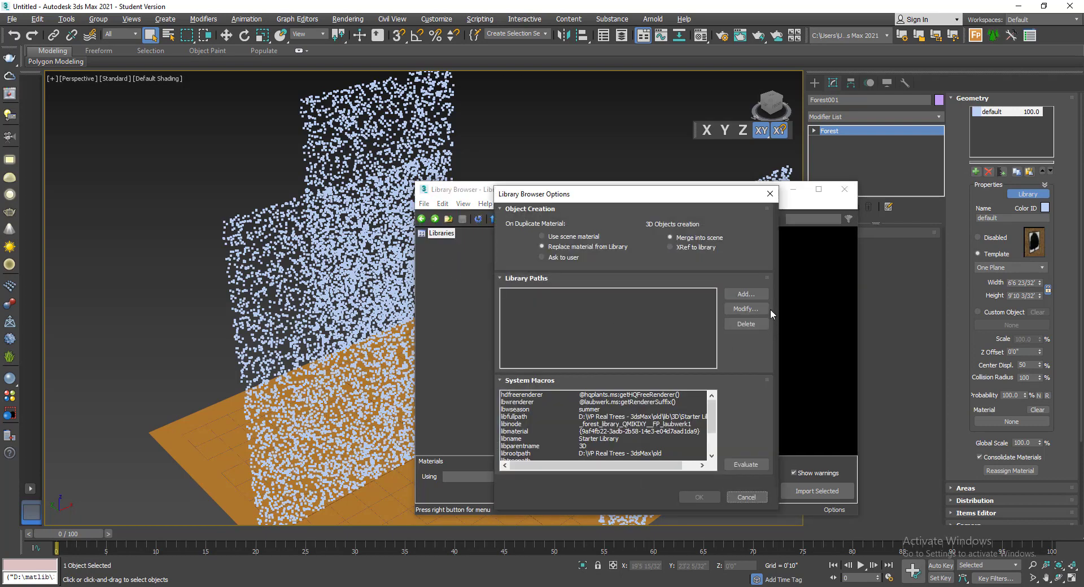
pyautogui.click(746, 294)
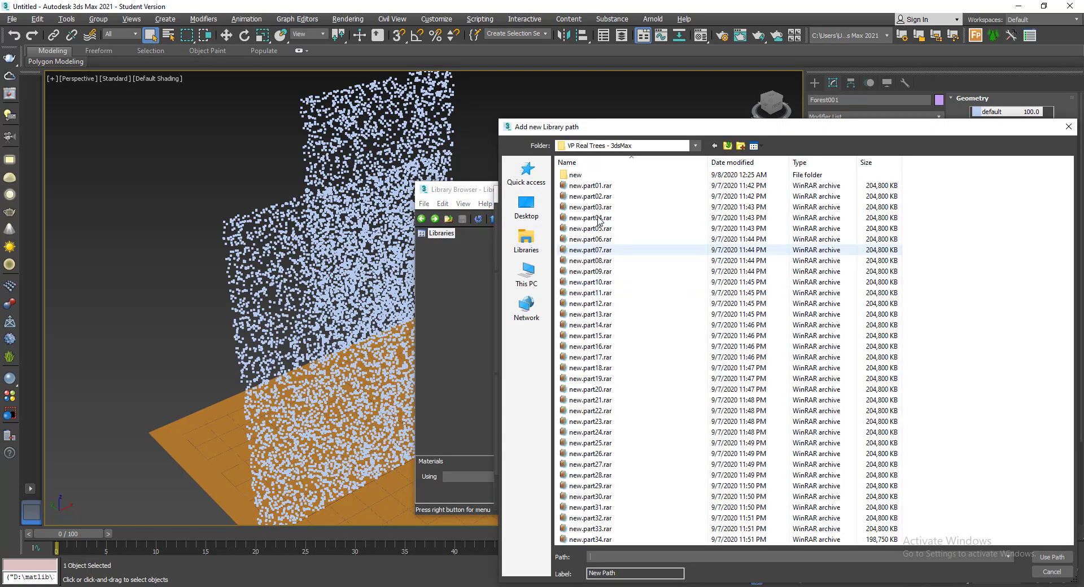
pyautogui.doubleClick(575, 176)
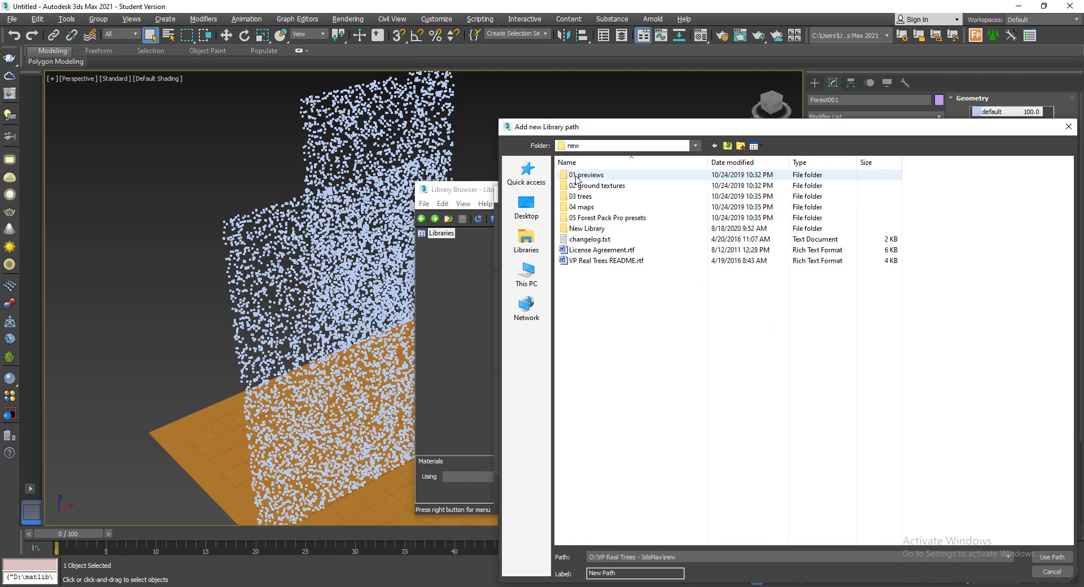
pyautogui.moveTo(625, 129); pyautogui.dragTo(527, 90)
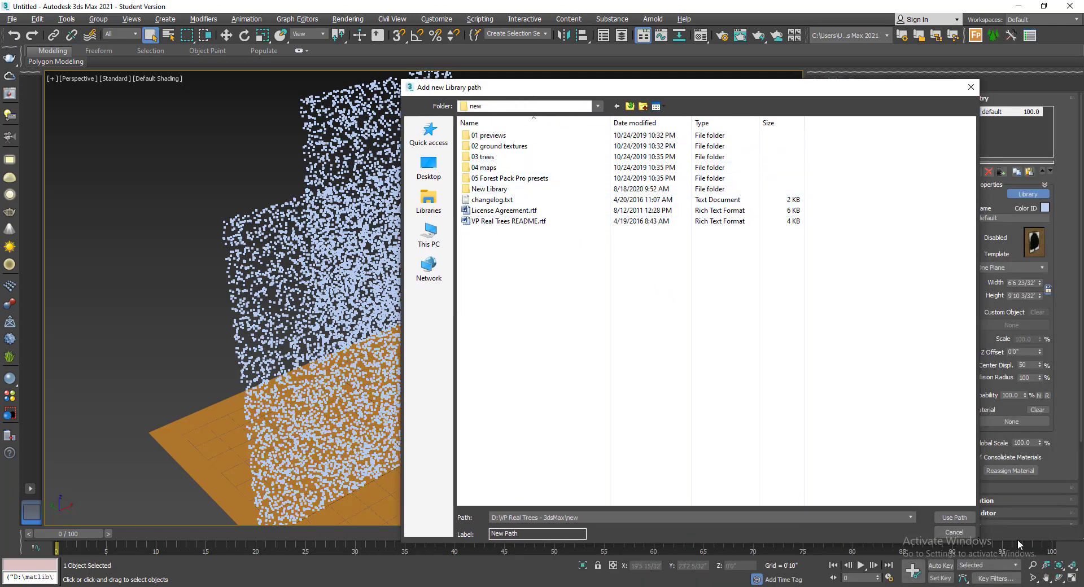
pyautogui.click(954, 518)
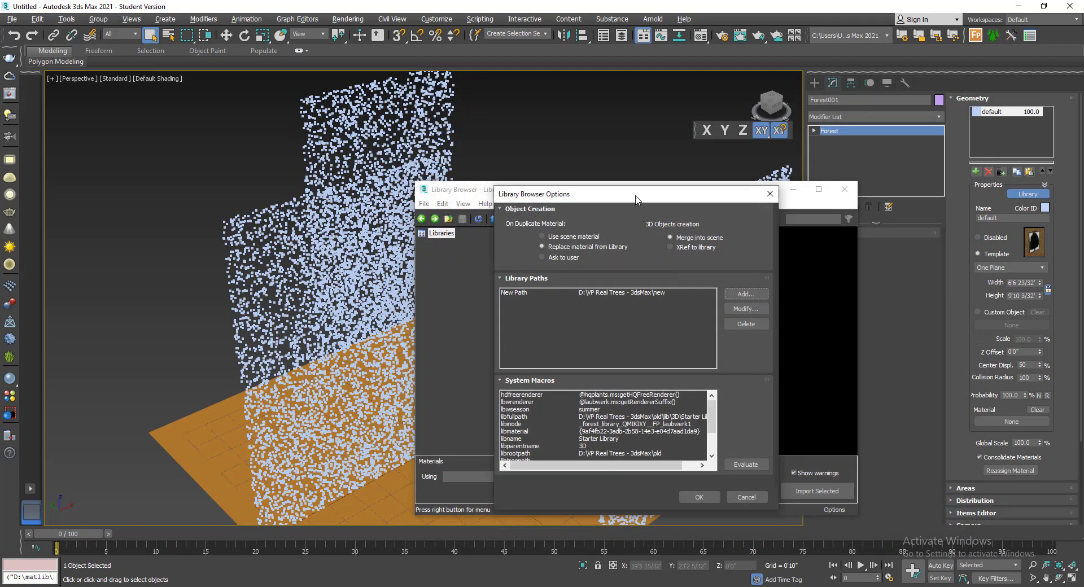
# Evaluate the system macros in the Library Browser options, review the list and accept the settings
pyautogui.moveTo(636, 198); pyautogui.dragTo(616, 160)
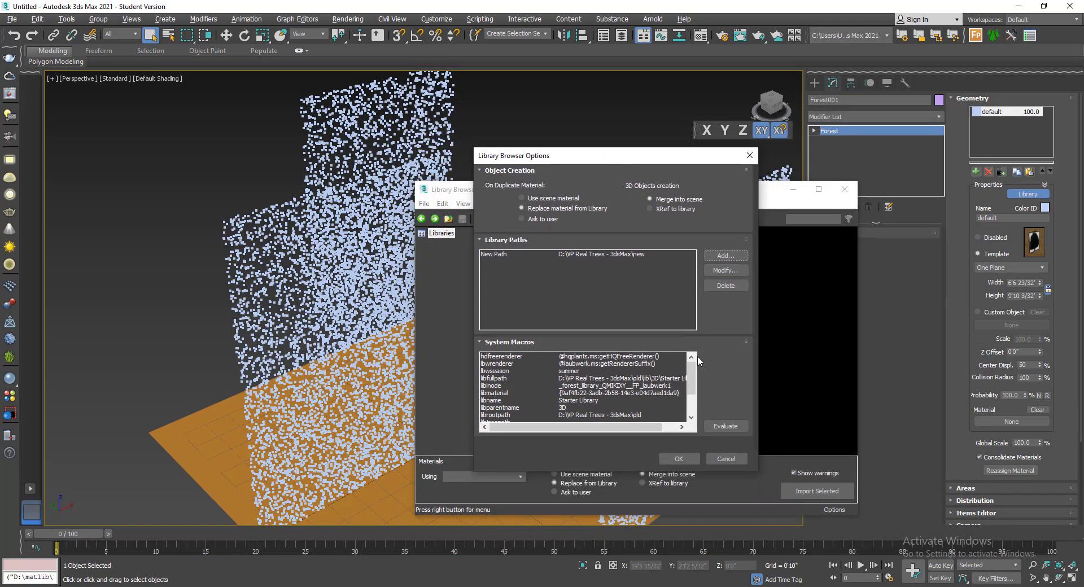
pyautogui.click(728, 430)
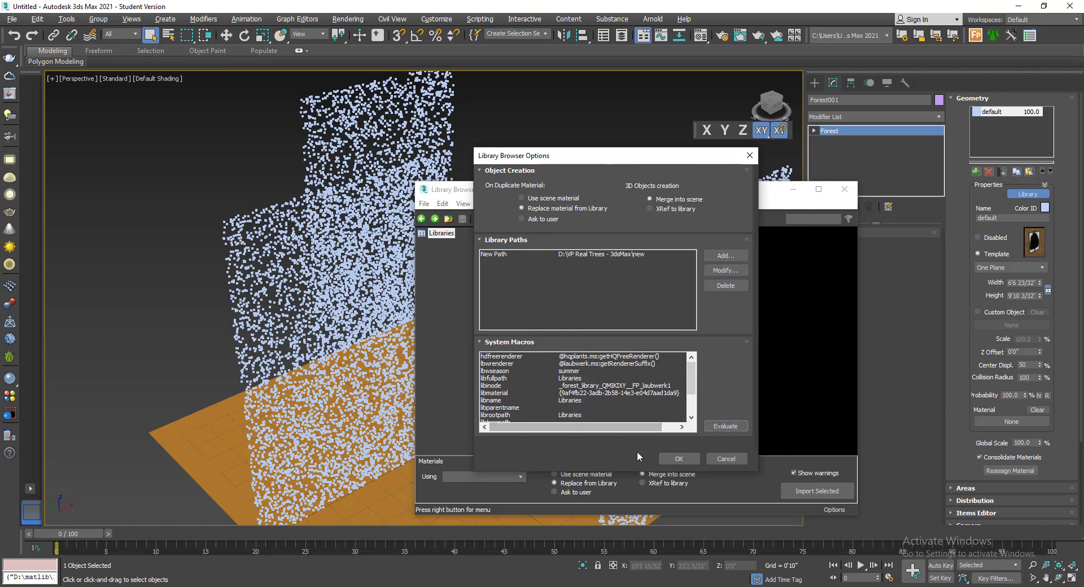
pyautogui.moveTo(690, 384); pyautogui.dragTo(692, 450)
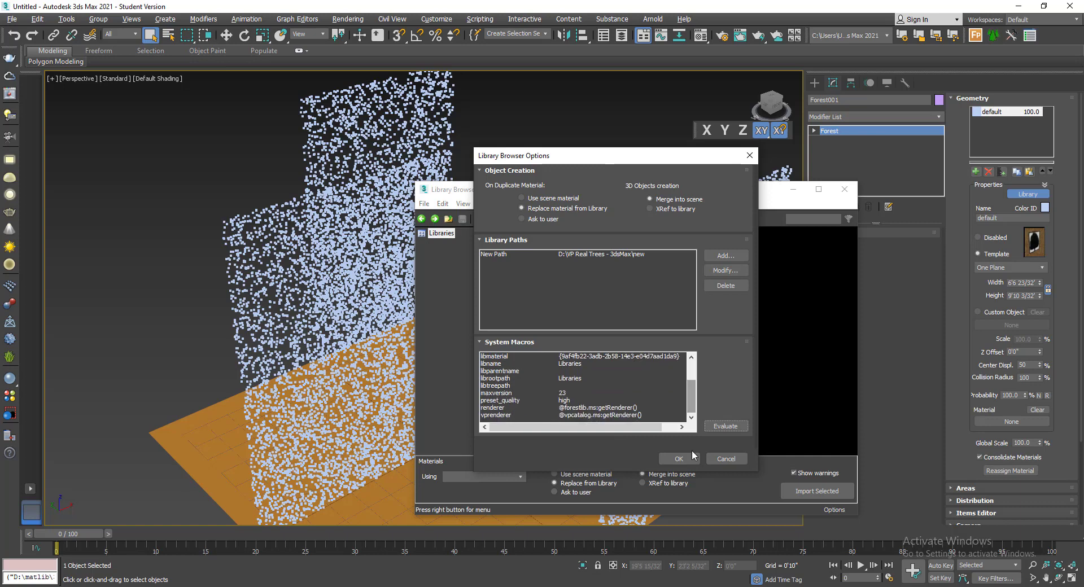
pyautogui.click(692, 459)
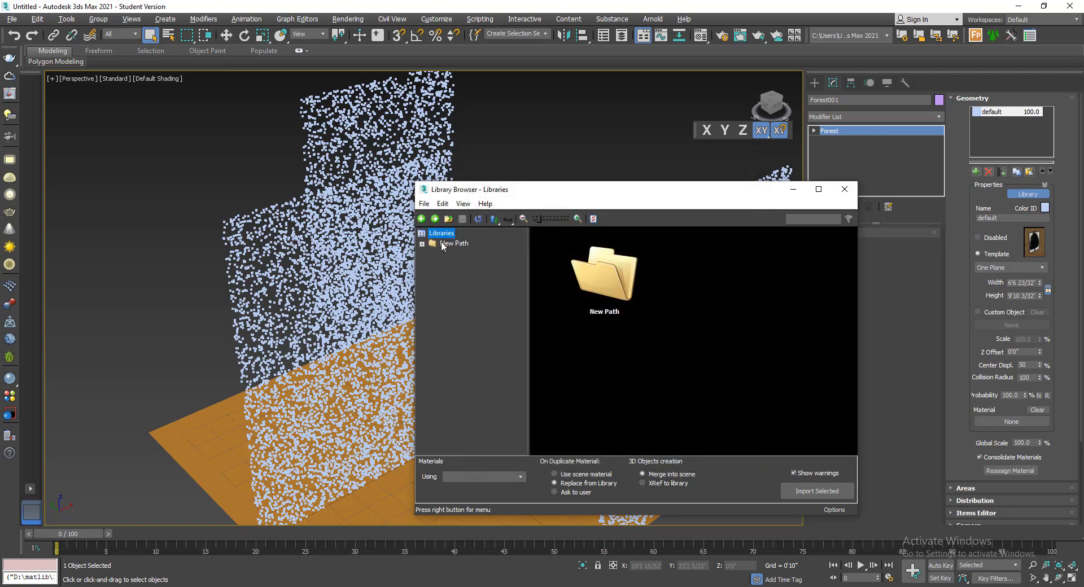
# Browse New Path in the library tree and expand the VIZPARK folder inside 05 Forest Pack Pro presets
pyautogui.click(442, 242)
pyautogui.rightClick(449, 247)
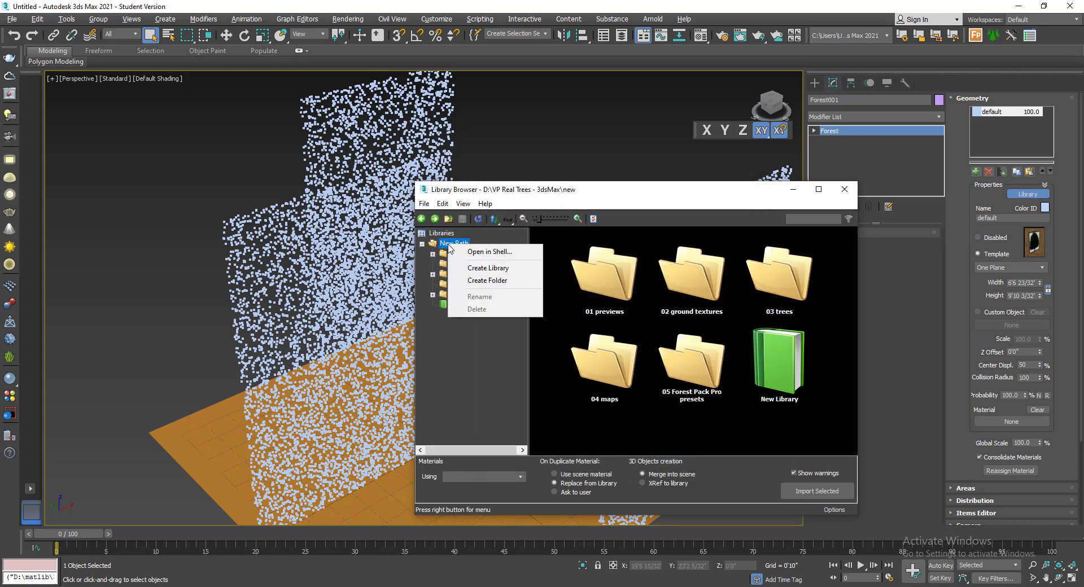
pyautogui.click(454, 338)
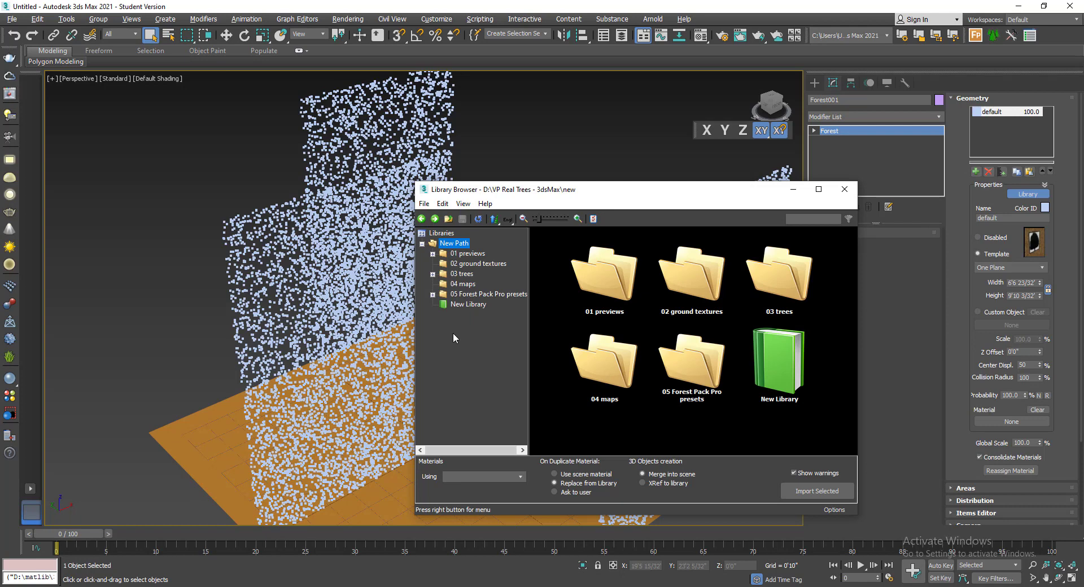
pyautogui.click(465, 284)
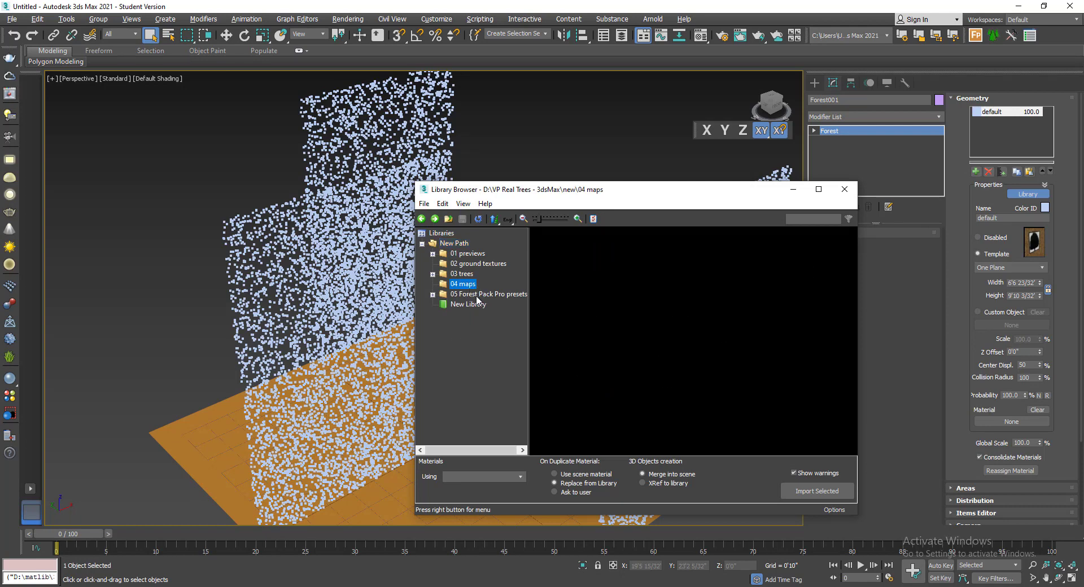
pyautogui.click(477, 294)
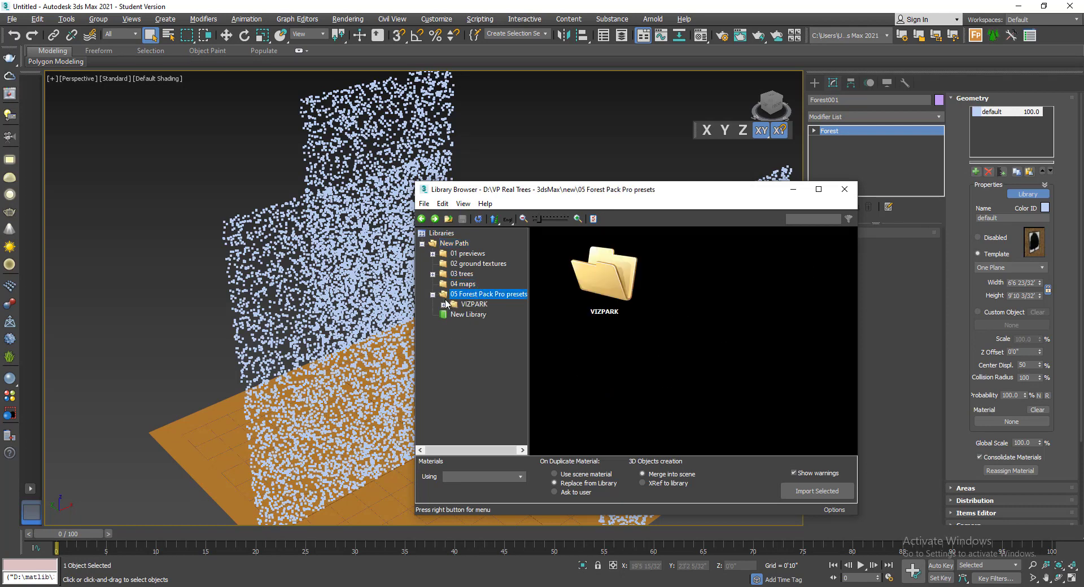
pyautogui.click(444, 305)
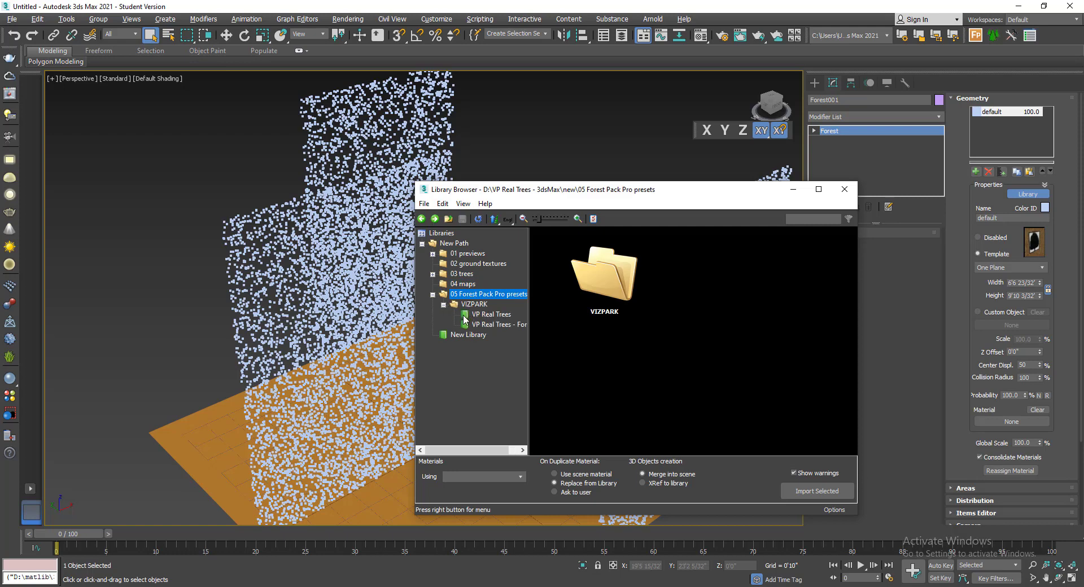
# Browse the VP Real Trees and VP Real Trees - Forests preset libraries and look through the forest presets
pyautogui.click(489, 315)
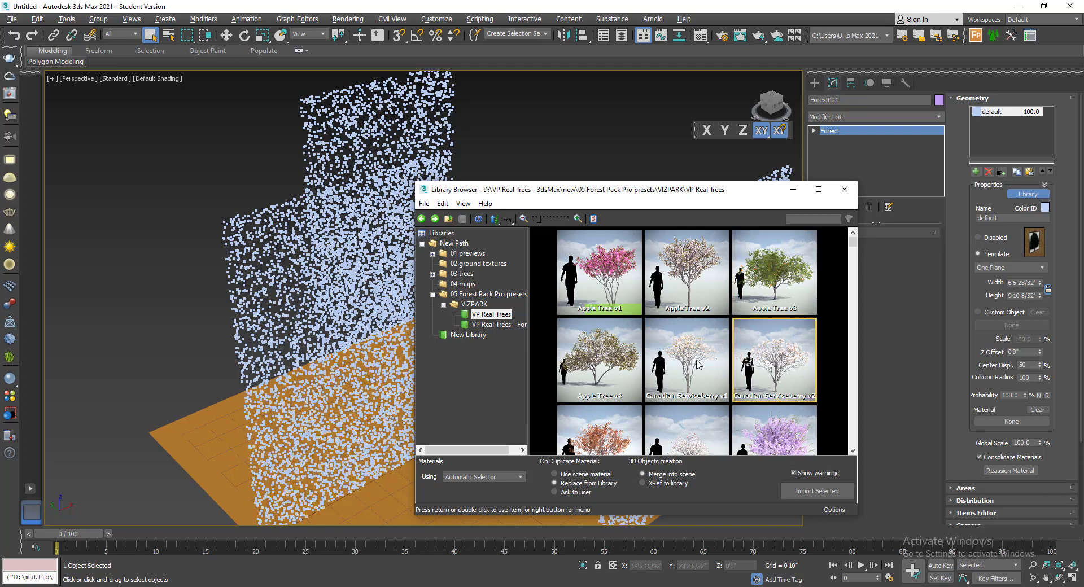
pyautogui.click(497, 324)
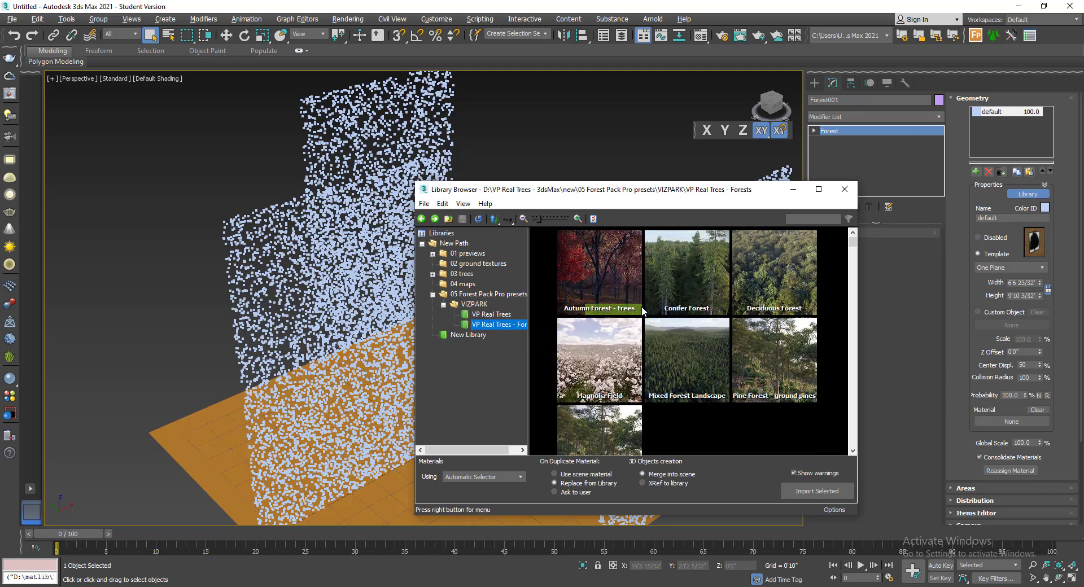
pyautogui.click(599, 361)
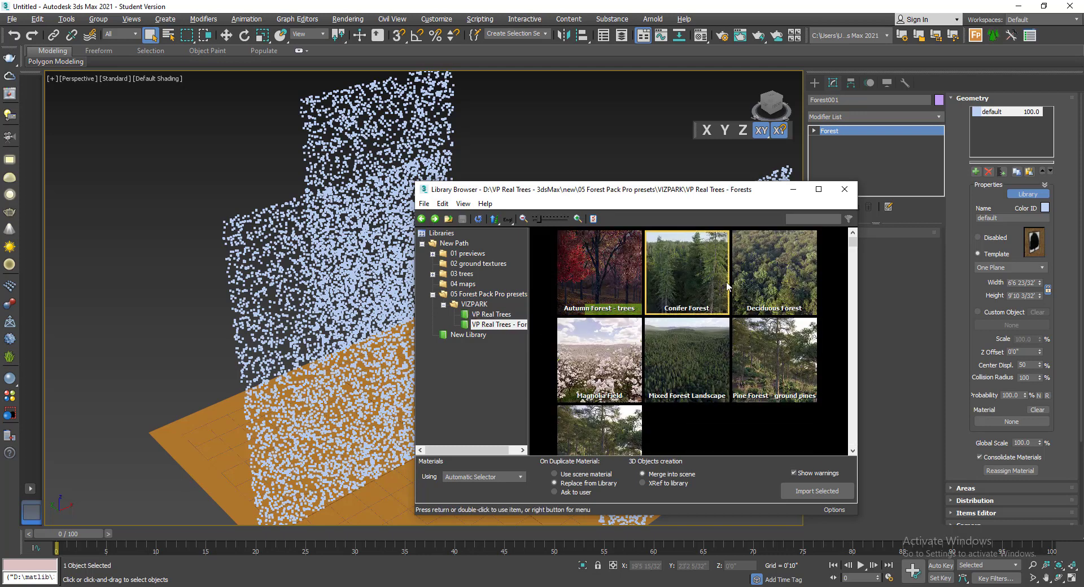
pyautogui.click(600, 421)
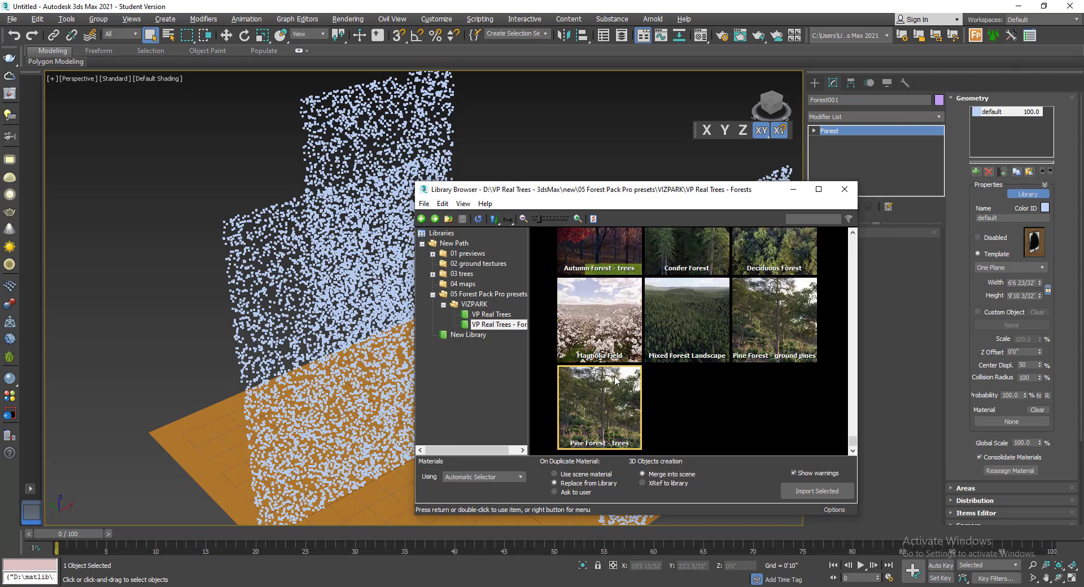
pyautogui.scroll(2, 616, 378)
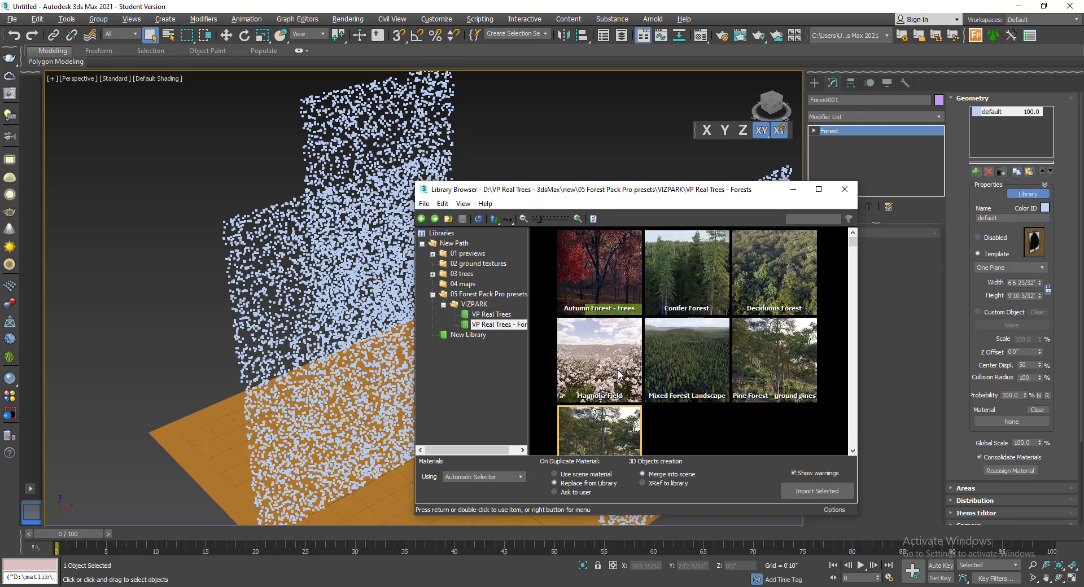
pyautogui.click(593, 287)
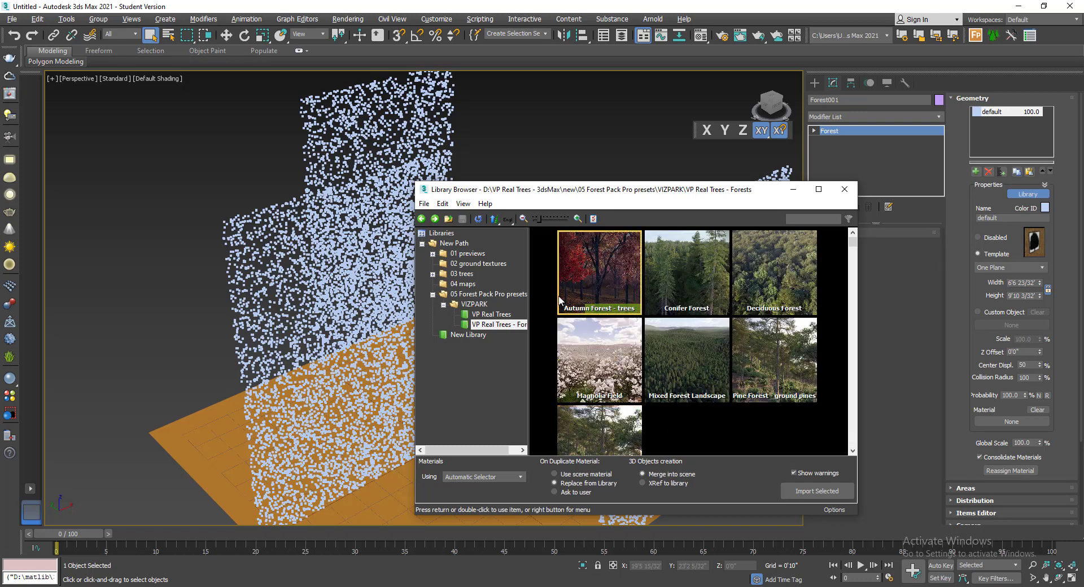
pyautogui.moveTo(635, 197); pyautogui.dragTo(601, 167)
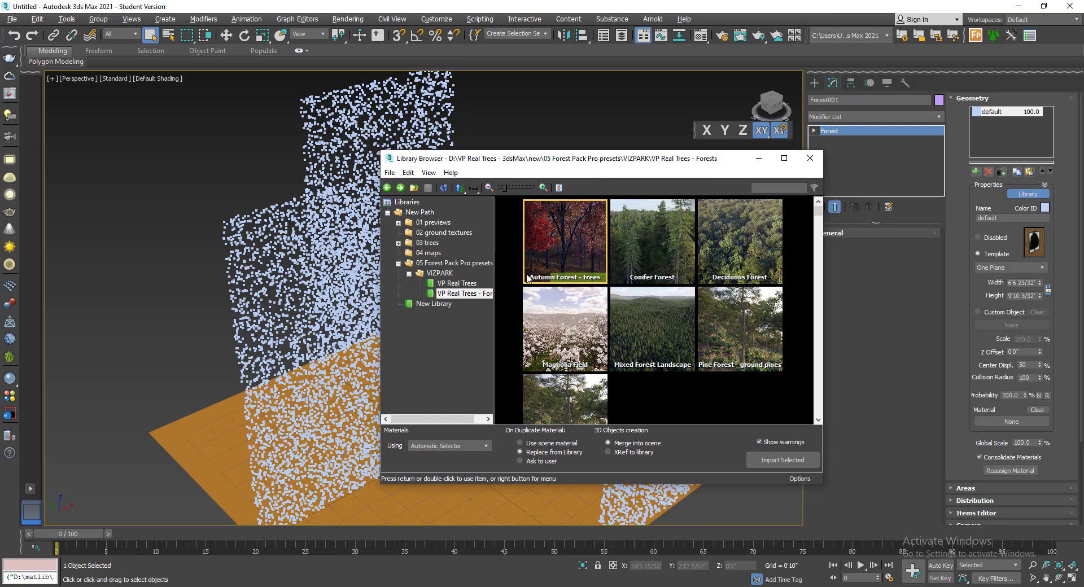
# Load the Apple Tree v1 preset from the VP Real Trees library into the Forest object, rescaling it to the system units
pyautogui.click(469, 283)
pyautogui.click(467, 284)
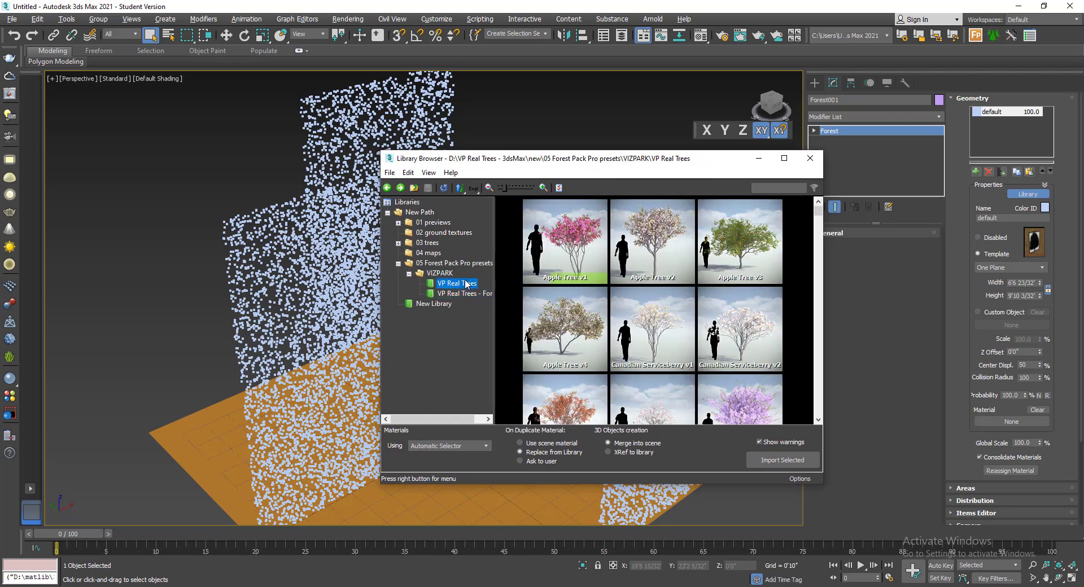
pyautogui.doubleClick(567, 253)
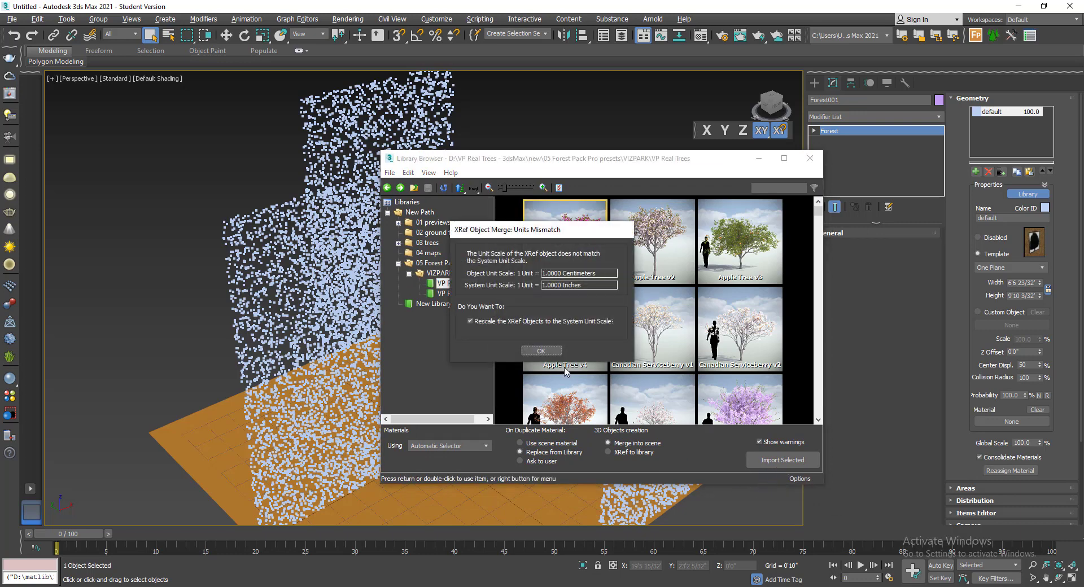
pyautogui.click(541, 351)
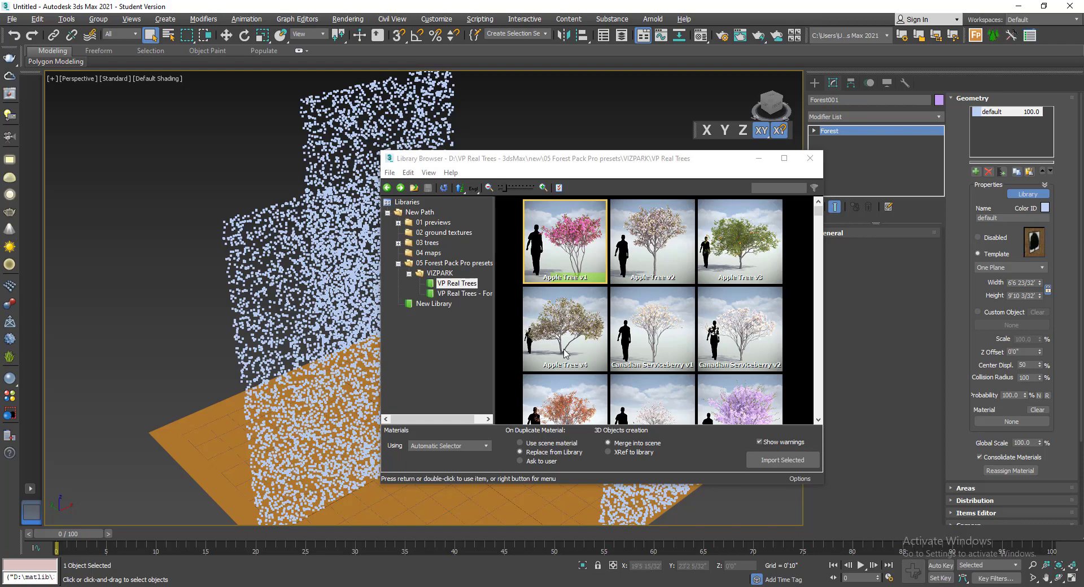
pyautogui.click(786, 461)
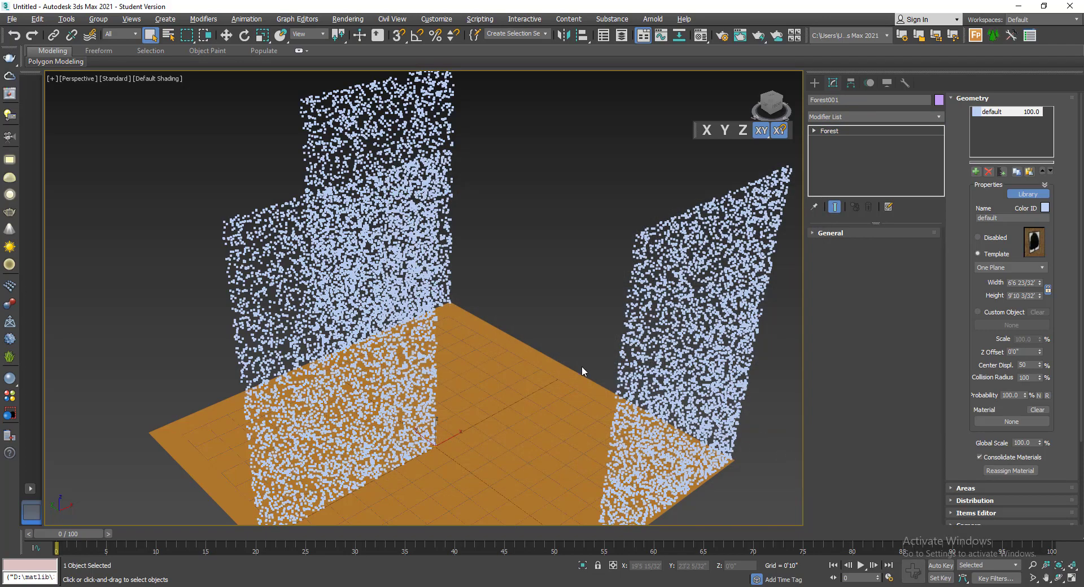
# Enlarge the ground plane to about 33'1" long and 40'11" wide
pyautogui.scroll(-5, 583, 371)
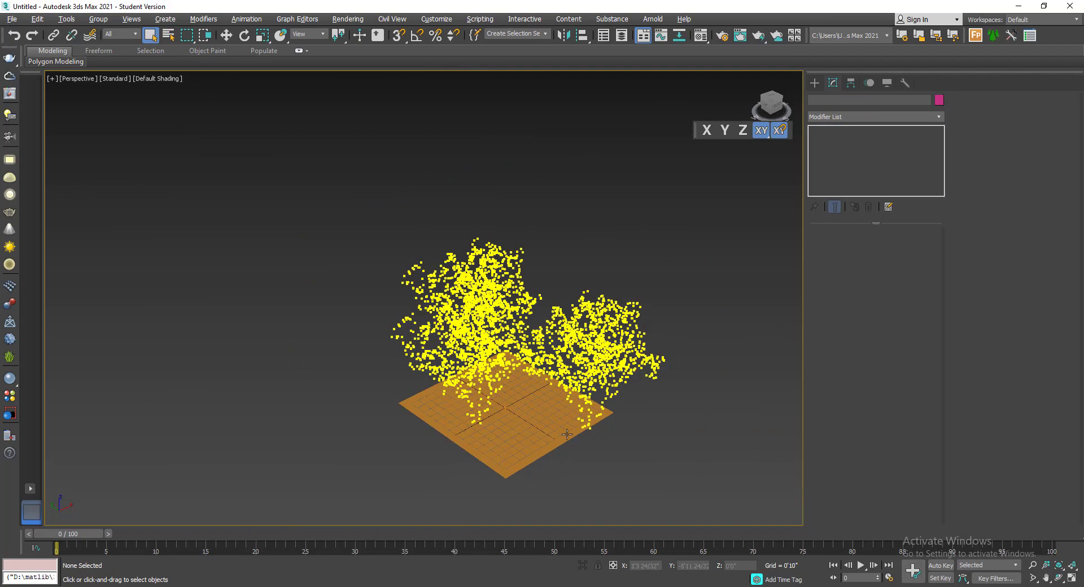
pyautogui.click(566, 434)
pyautogui.scroll(-2, 561, 390)
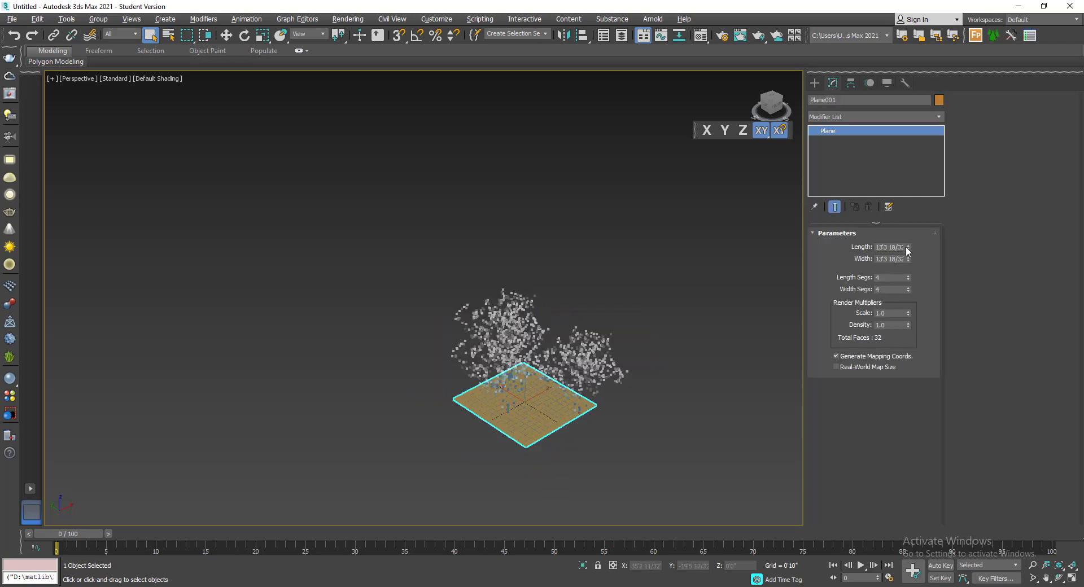
pyautogui.moveTo(907, 249); pyautogui.dragTo(831, 195)
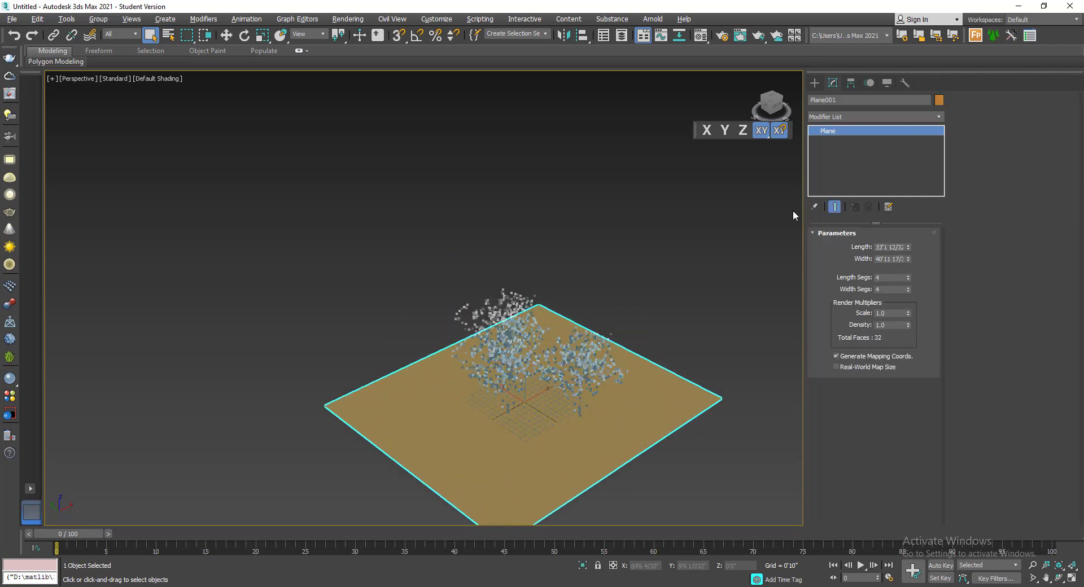
# Create a rectangular VRayLight on the ground plane in front of the trees
pyautogui.click(814, 83)
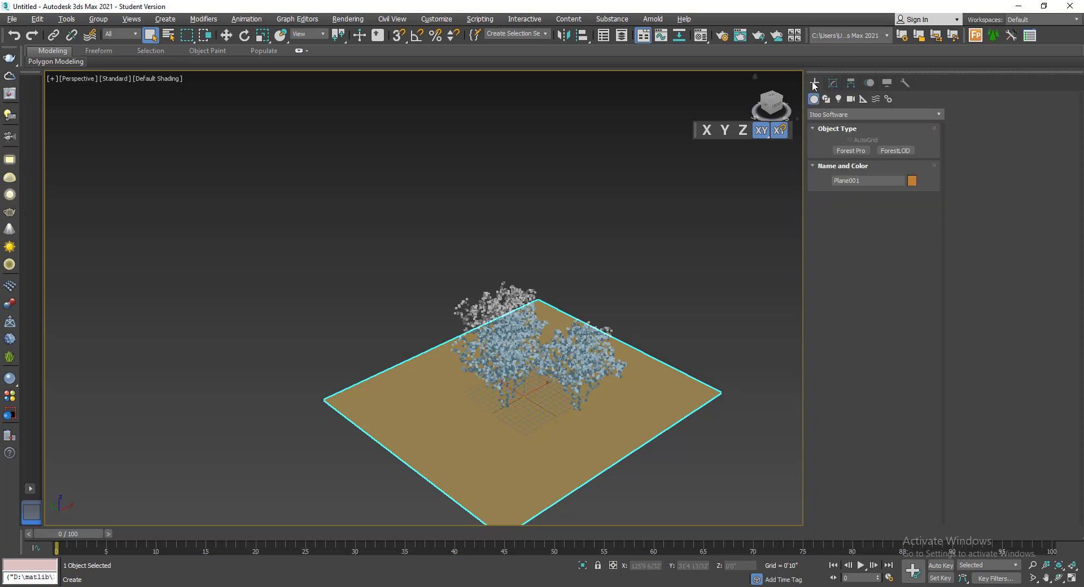
pyautogui.click(838, 99)
pyautogui.click(843, 115)
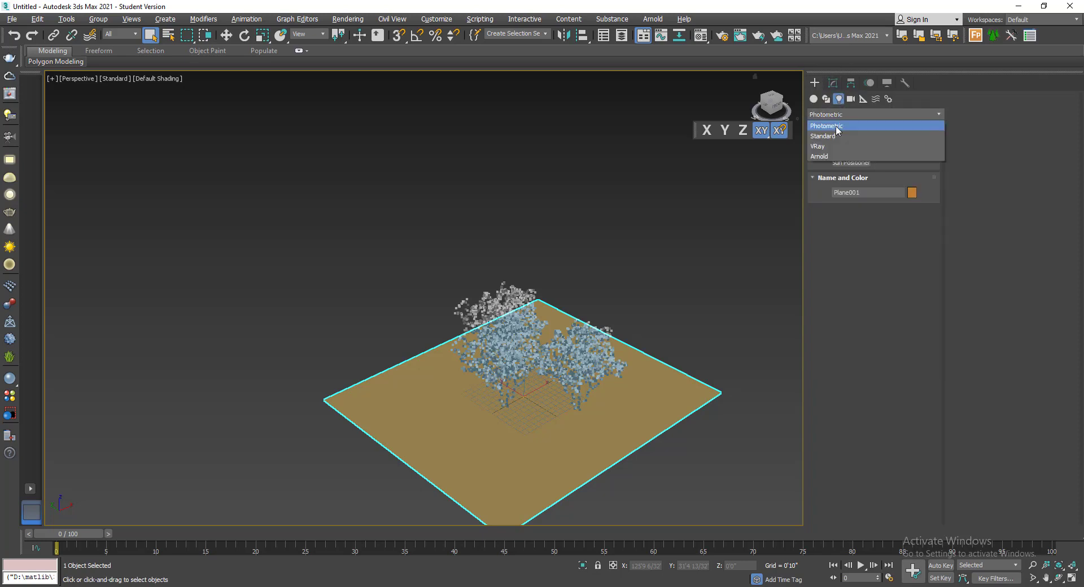
pyautogui.click(847, 148)
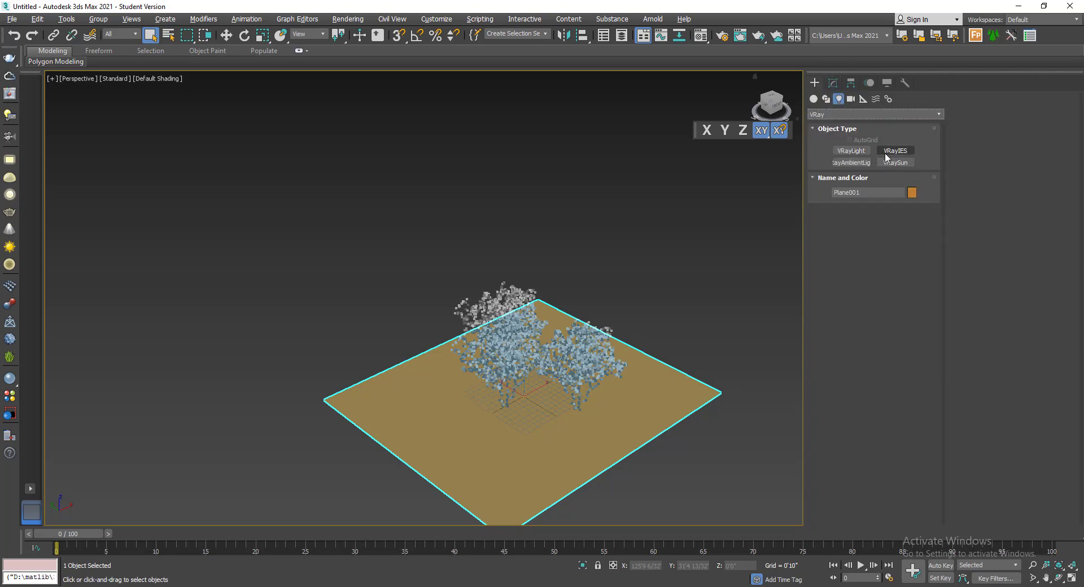
pyautogui.click(852, 151)
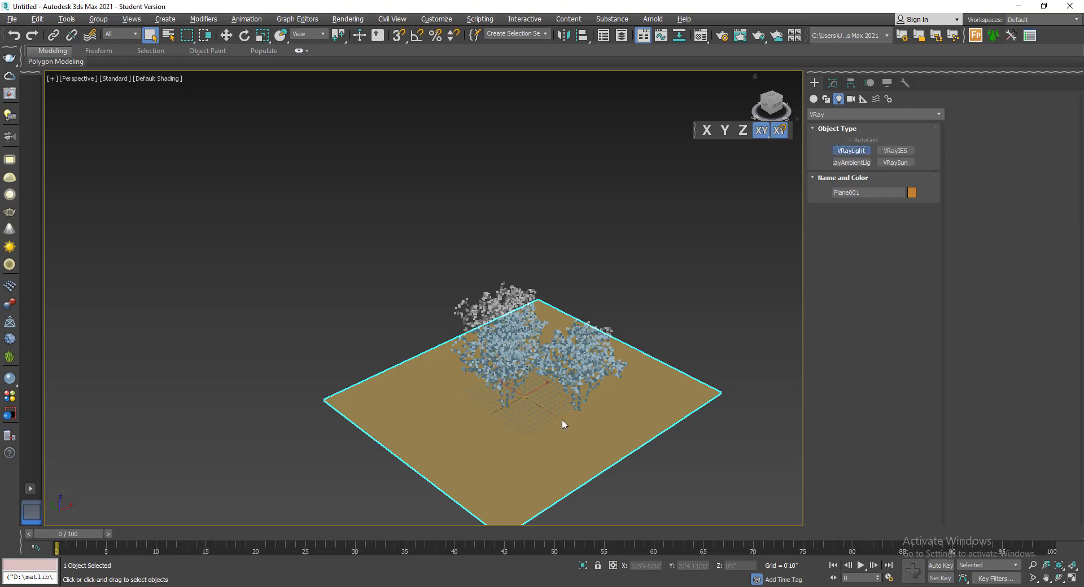
pyautogui.moveTo(539, 419); pyautogui.dragTo(529, 476)
pyautogui.rightClick(529, 476)
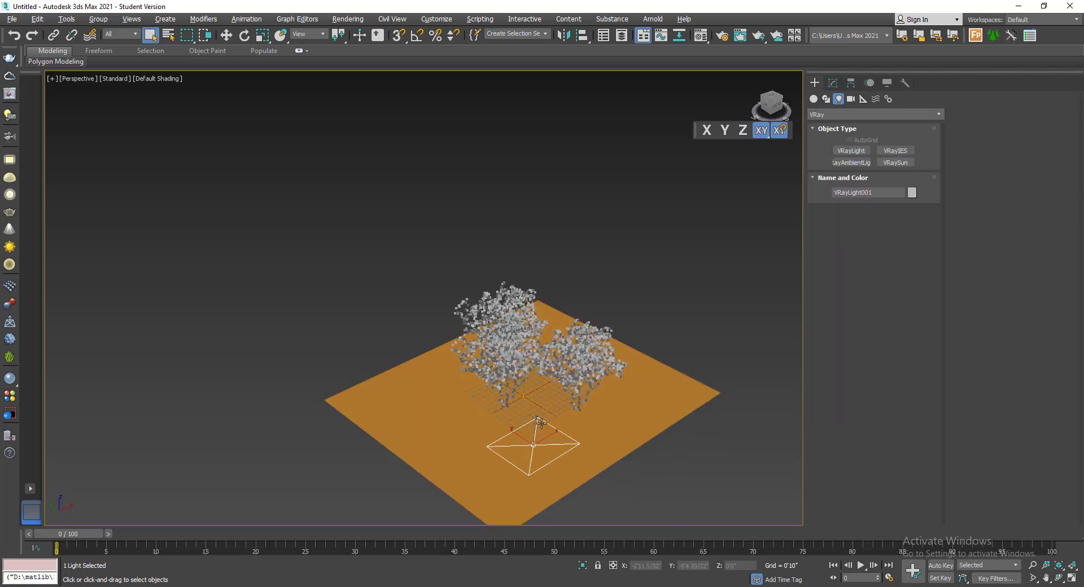
# Try to raise the V-Ray light above the plane and test-render the perspective view
pyautogui.click(226, 35)
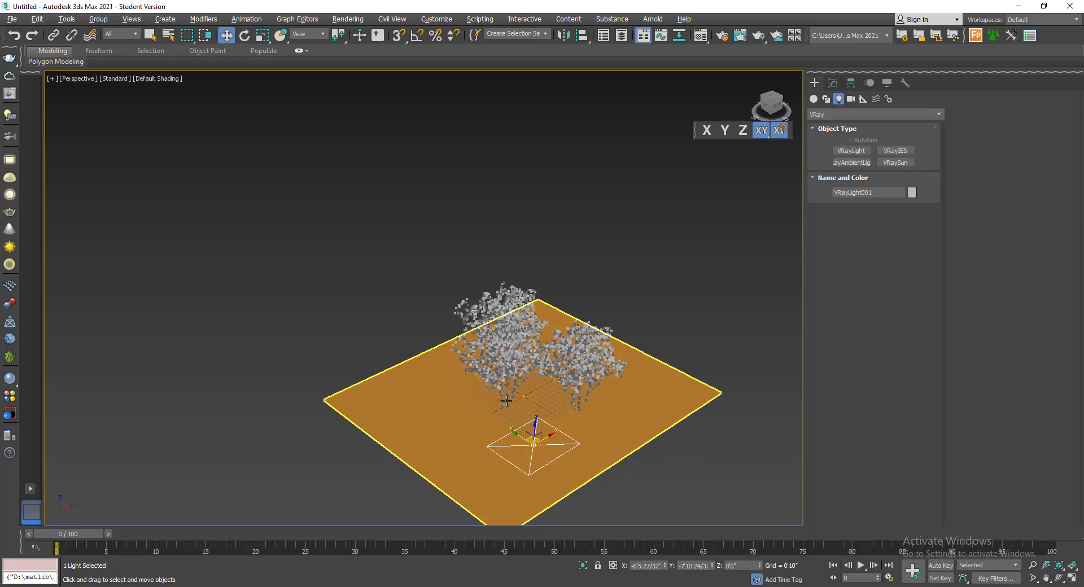
pyautogui.moveTo(536, 422); pyautogui.dragTo(537, 248)
pyautogui.click(755, 39)
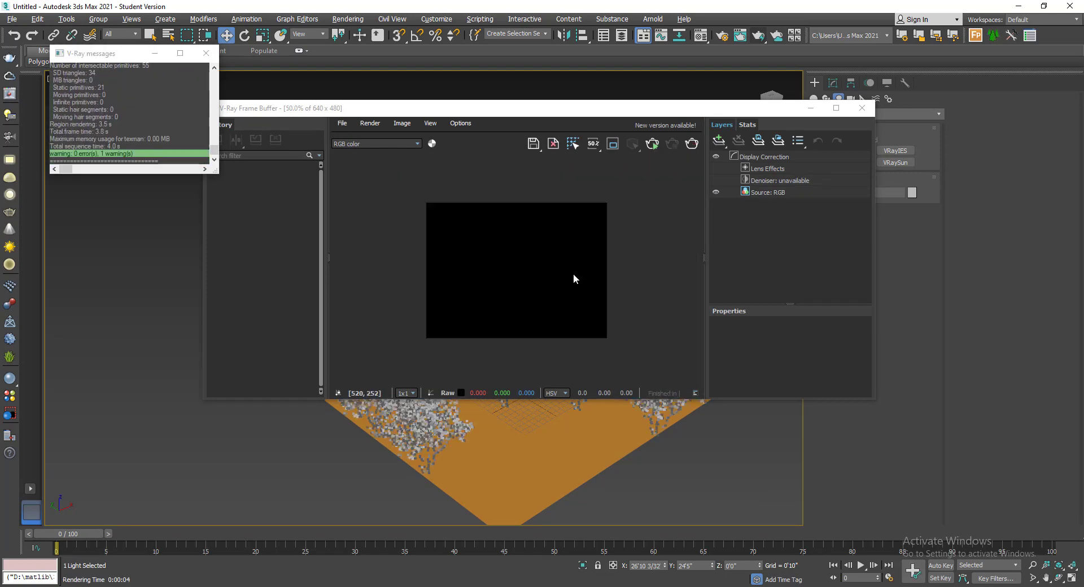
pyautogui.click(862, 108)
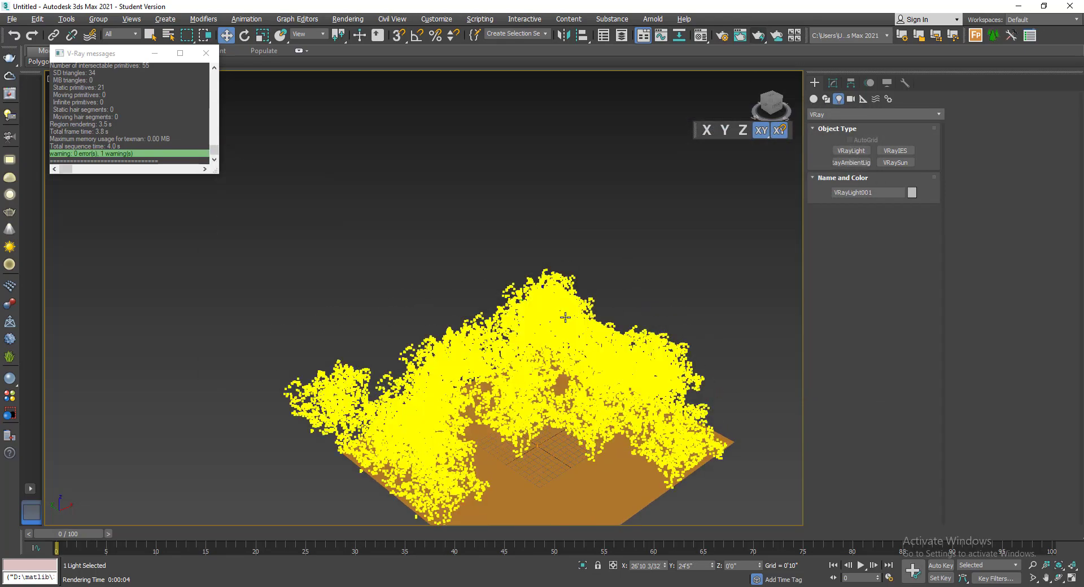
# Move the V-Ray light over the middle of the plane and raise it above the trees to a height of about 25'9"
pyautogui.moveTo(771, 107); pyautogui.dragTo(771, 93)
pyautogui.keyDown('alt'); pyautogui.moveTo(535, 431); pyautogui.dragTo(757, 181, button='middle'); pyautogui.keyUp('alt')
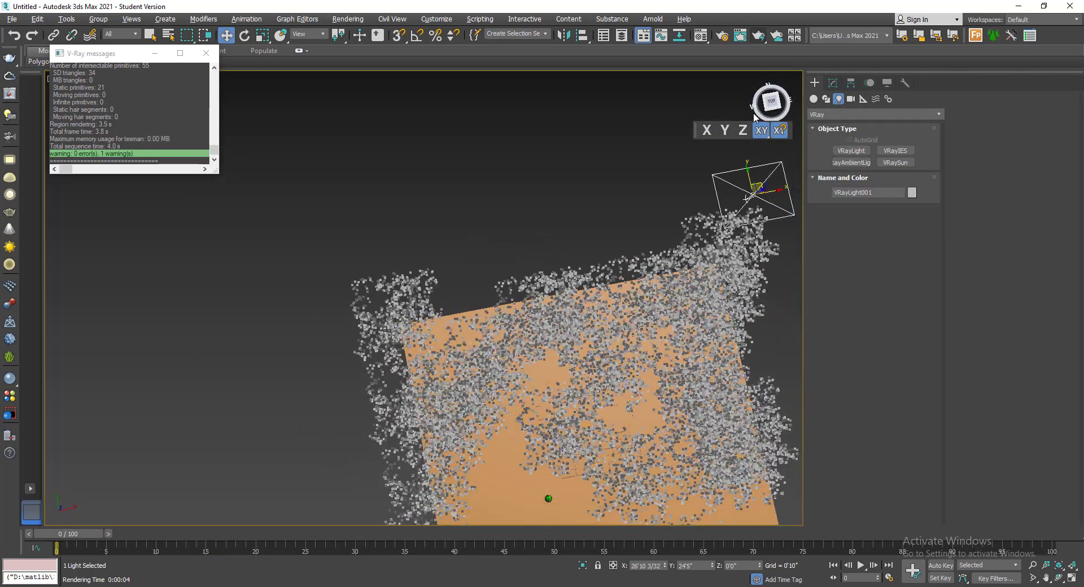
pyautogui.moveTo(757, 181); pyautogui.dragTo(590, 265)
pyautogui.click(770, 103)
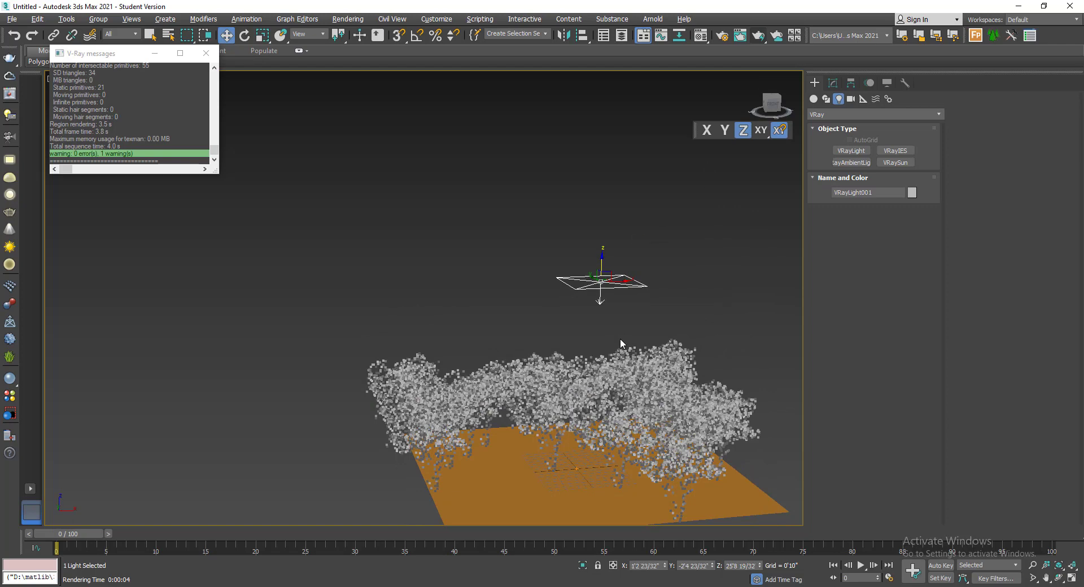
# Render the perspective view, inspect the scattered trees up close and close the frame buffer
pyautogui.moveTo(619, 346); pyautogui.dragTo(507, 263, button='middle')
pyautogui.click(759, 37)
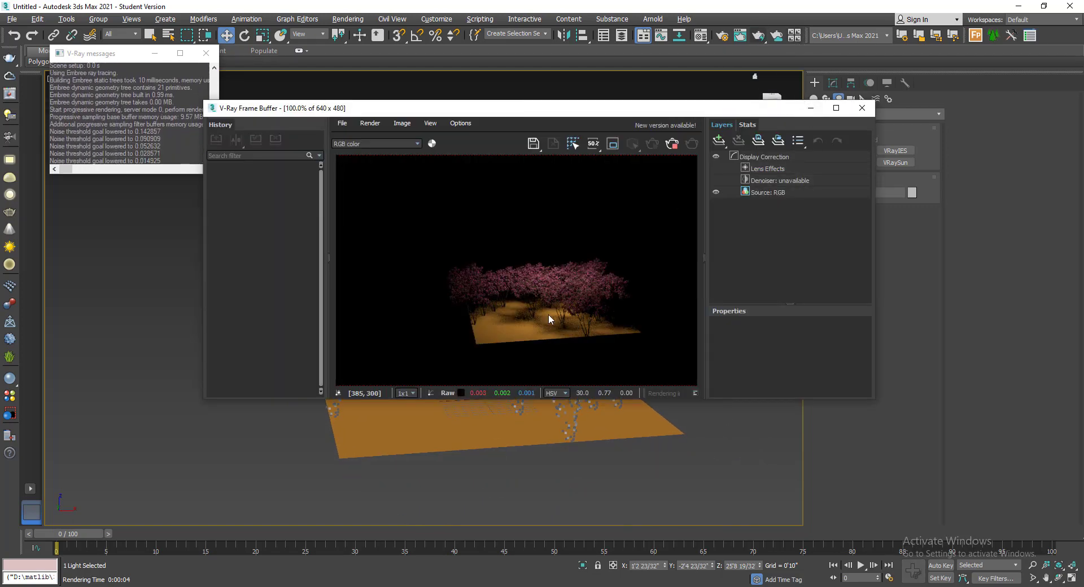
pyautogui.scroll(1, 548, 314)
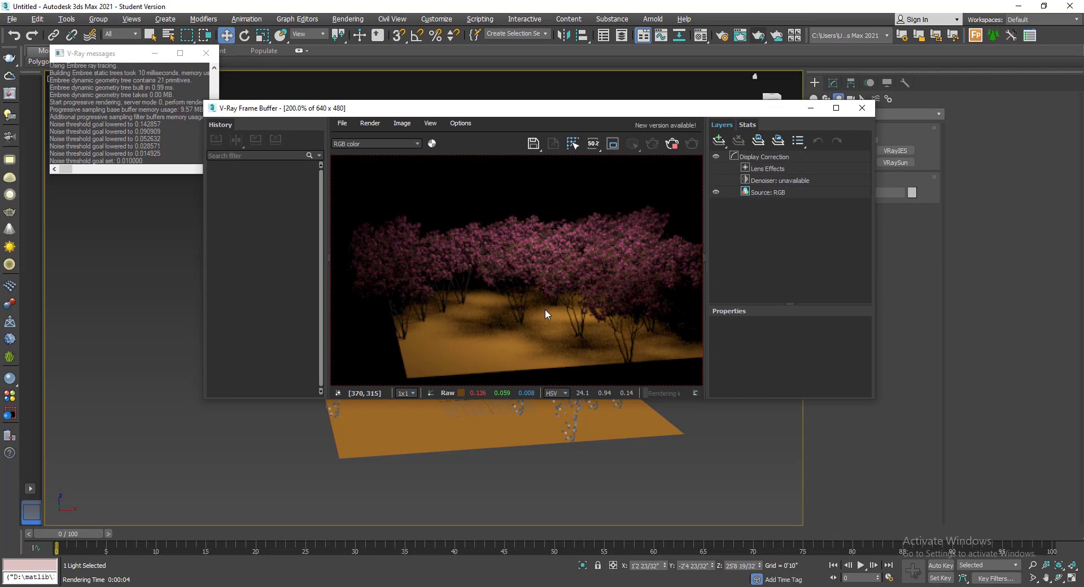
pyautogui.click(862, 108)
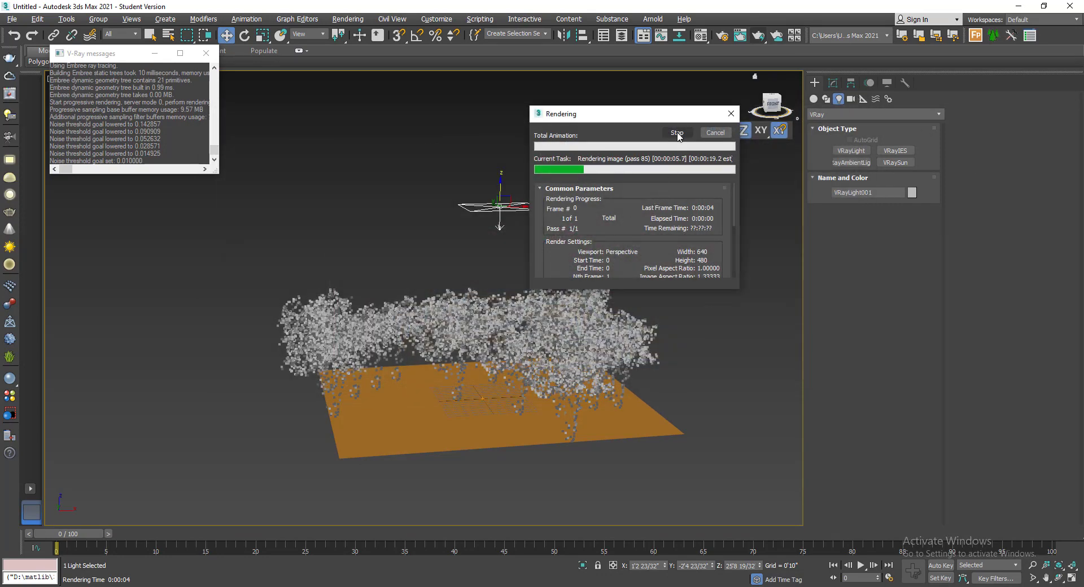